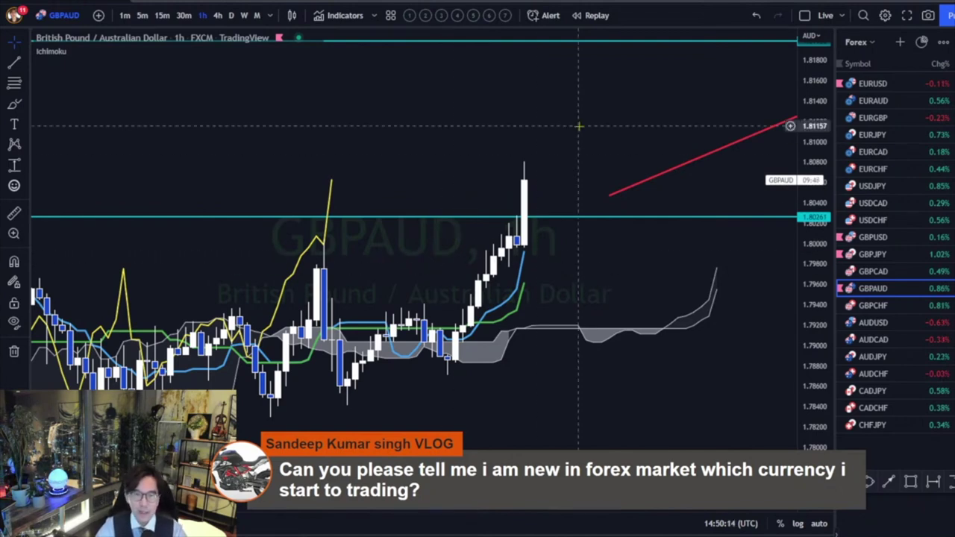
Step: Open the GBPCAD chart on the daily timeframe and flag the pair pink in the Forex watchlist
left_click_drag(580, 128, 523, 139)
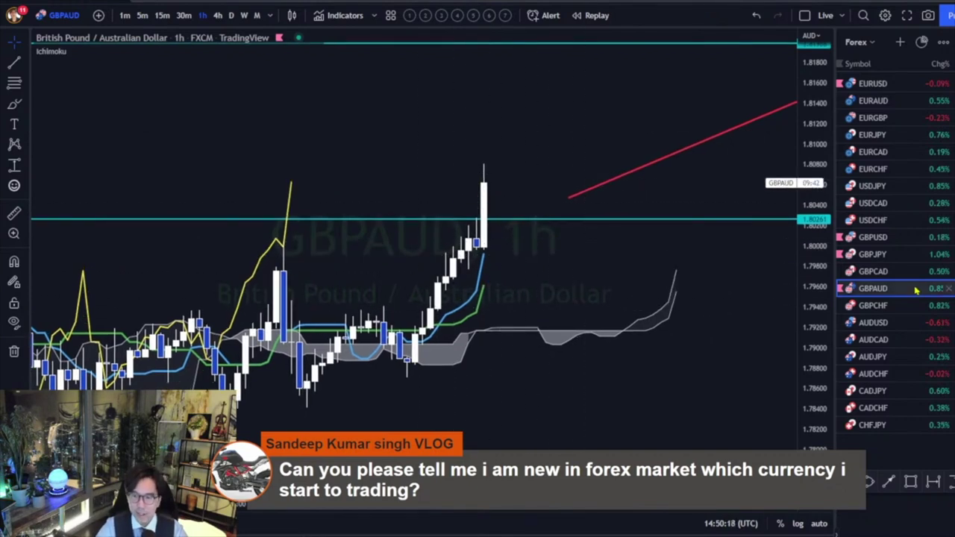
left_click(898, 271)
left_click_drag(556, 145, 583, 197)
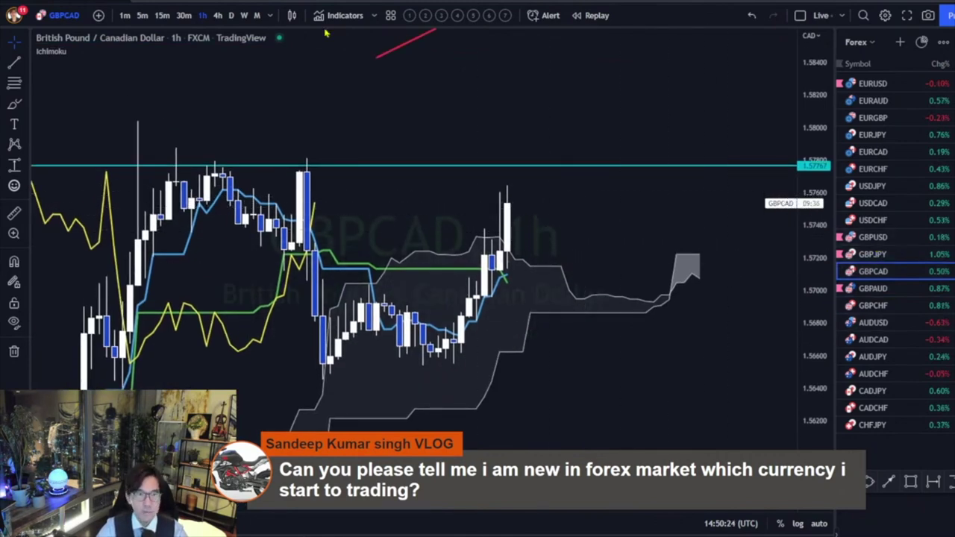
left_click(231, 15)
left_click_drag(821, 277, 812, 304)
left_click_drag(811, 200, 811, 403)
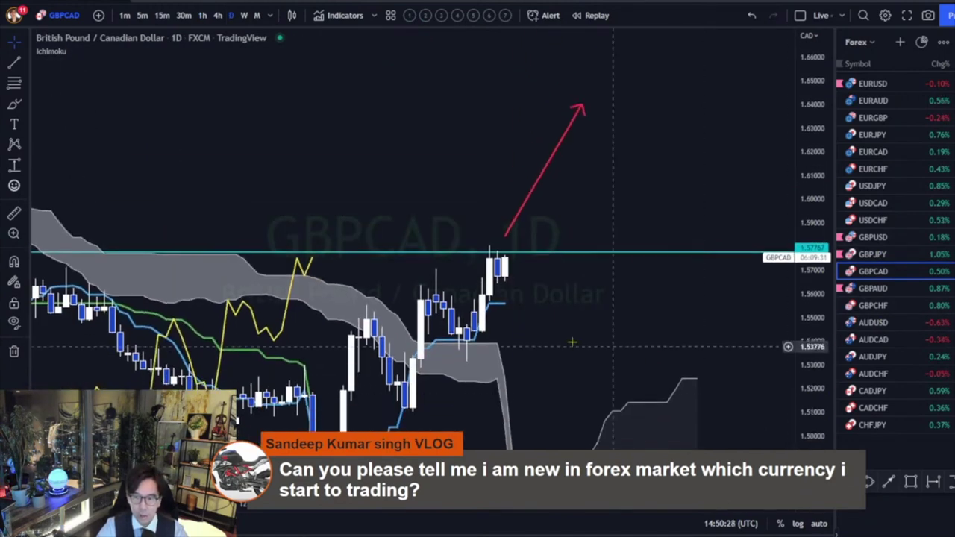
left_click(840, 271)
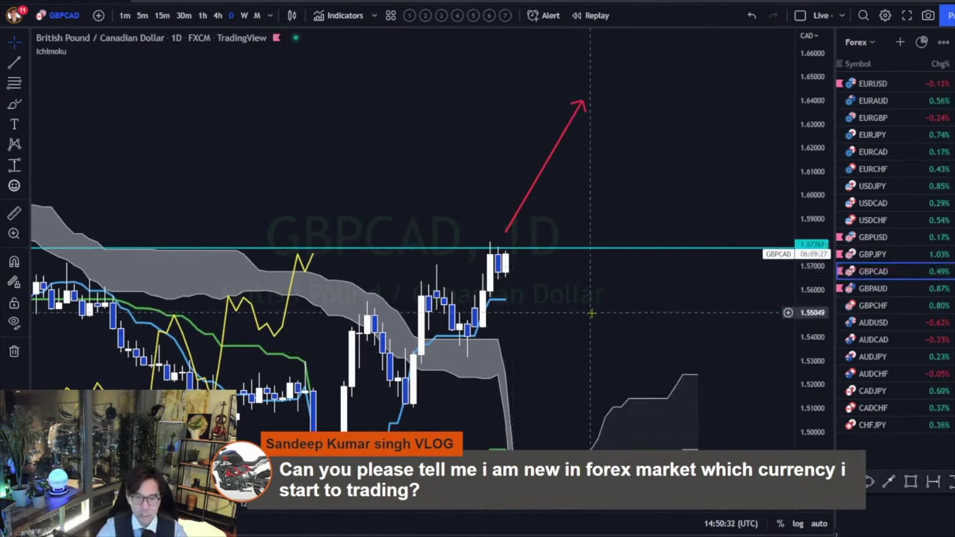
left_click_drag(596, 305, 593, 302)
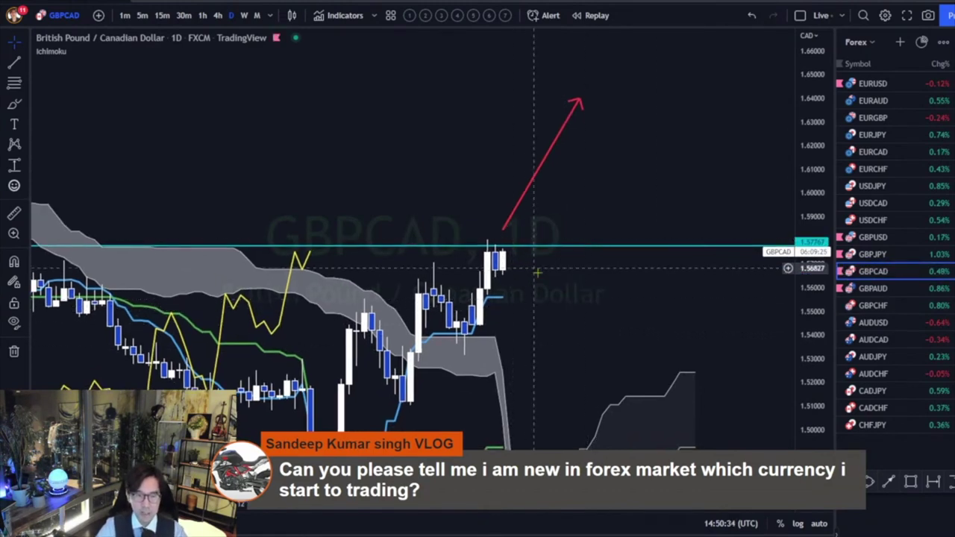
Step: Open the GBPCHF daily chart, examine price at the teal resistance line, and flag the pair pink in the watchlist
left_click(912, 303)
left_click_drag(635, 211, 689, 329)
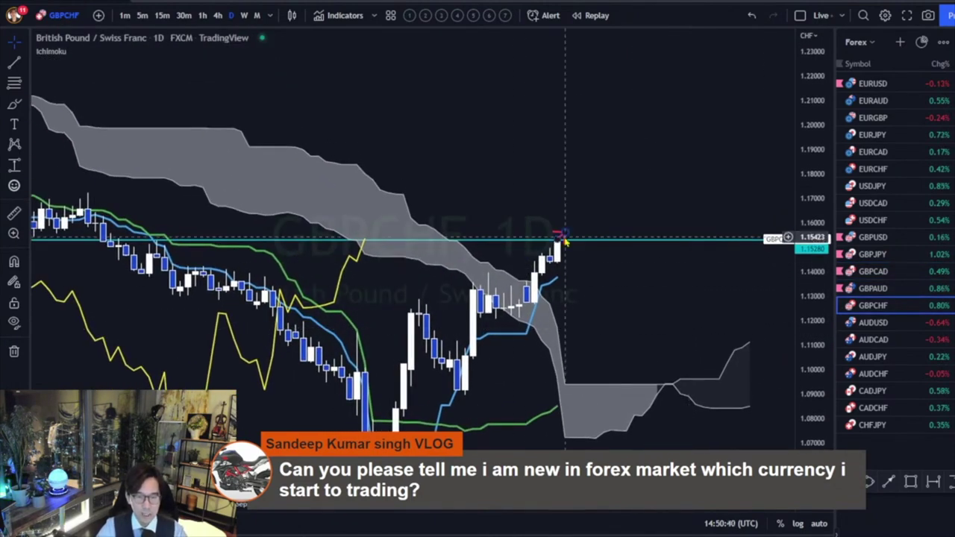
left_click_drag(633, 296, 552, 297)
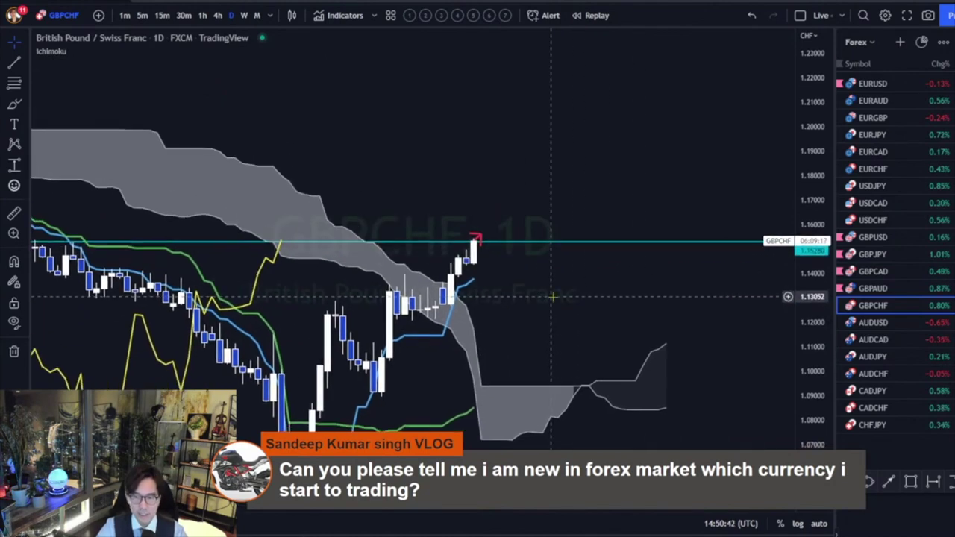
left_click(841, 306)
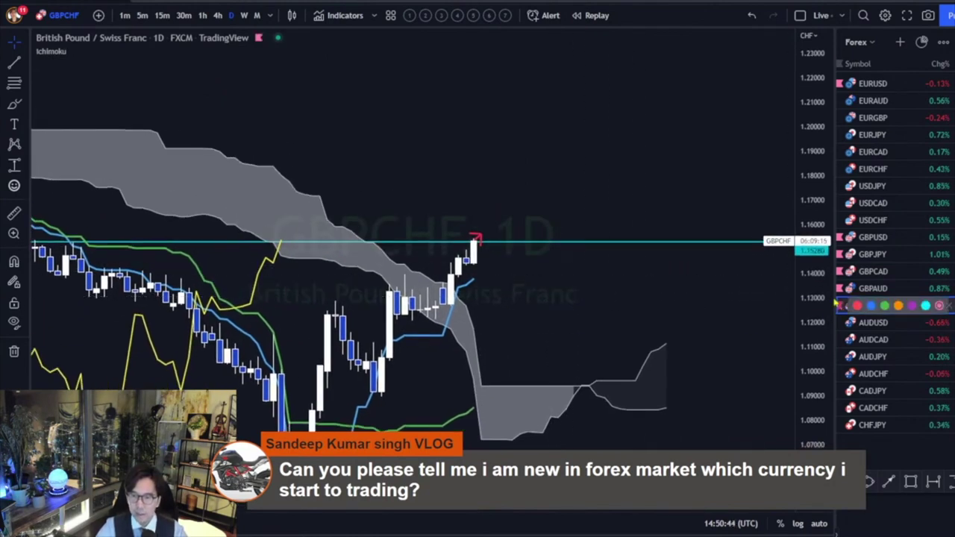
Step: Examine GBPCHF on the 4-hour and 1-hour timeframes around the teal resistance line
left_click(217, 15)
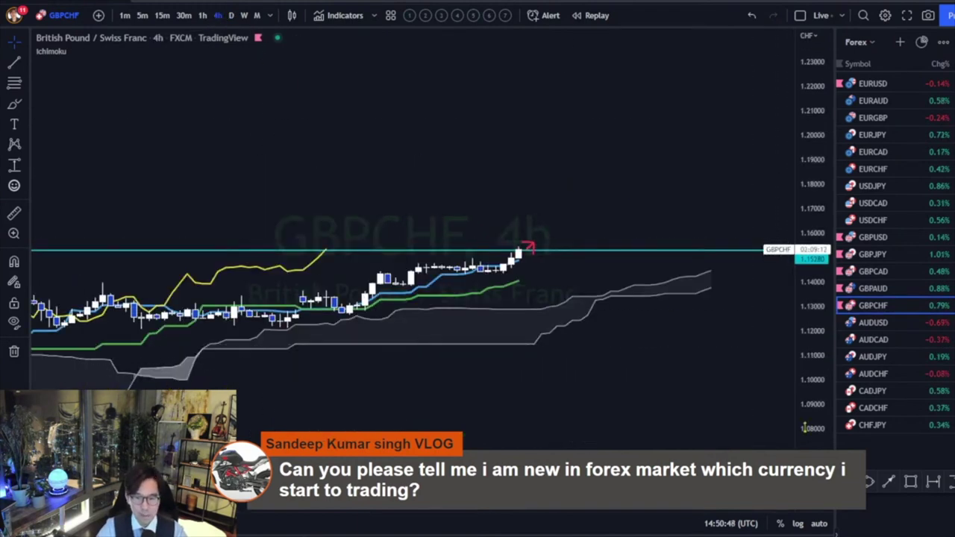
left_click_drag(804, 426, 796, 168)
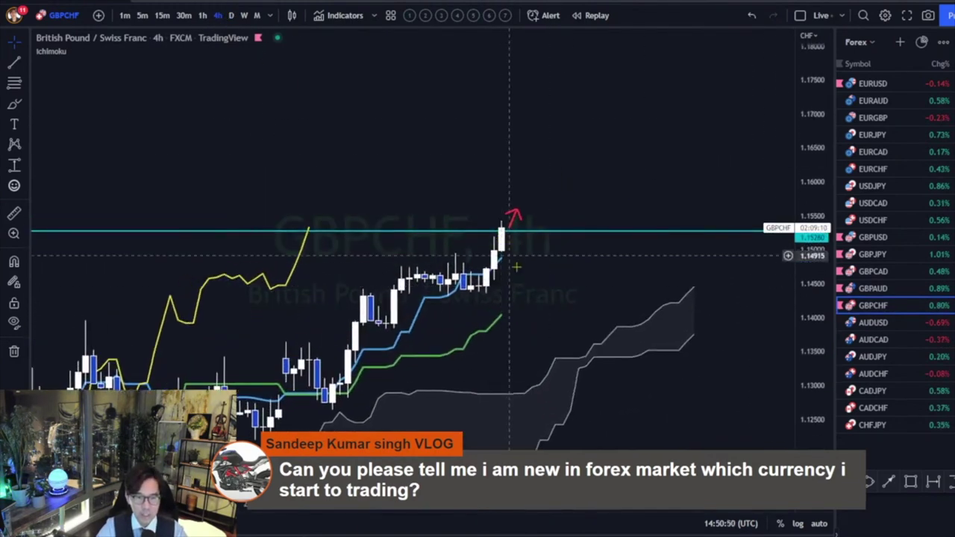
left_click(200, 14)
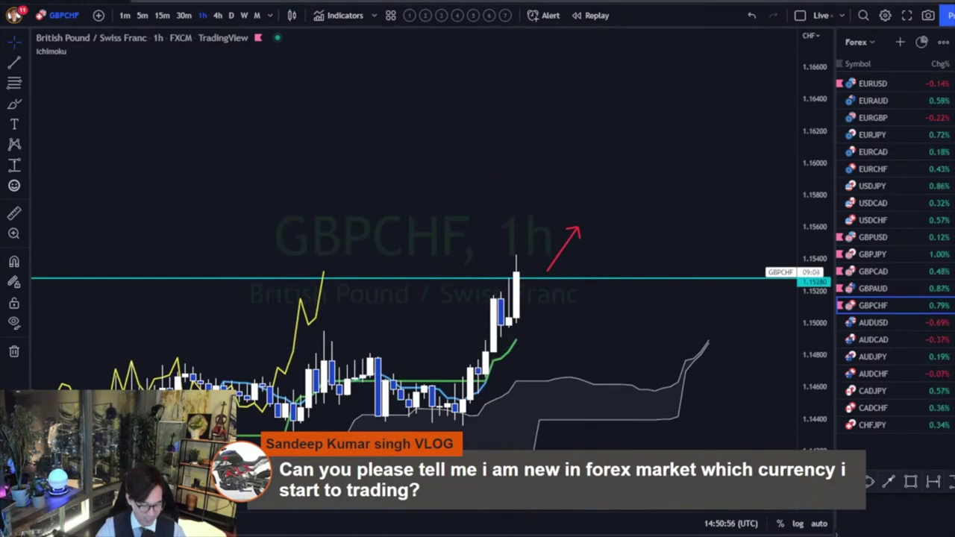
Step: Circle the future Ichimoku cloud in red and mark the latest candle at the teal line on the GBPCHF 1-hour chart
mouse_move(718, 391)
left_mouse_down()
mouse_move(748, 355)
mouse_move(744, 407)
left_mouse_up()
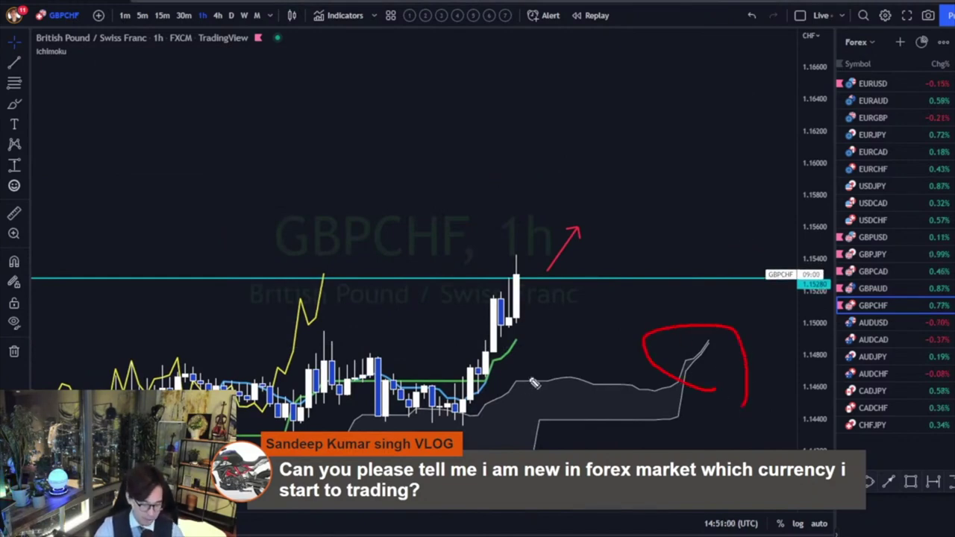
key("ctrl+z")
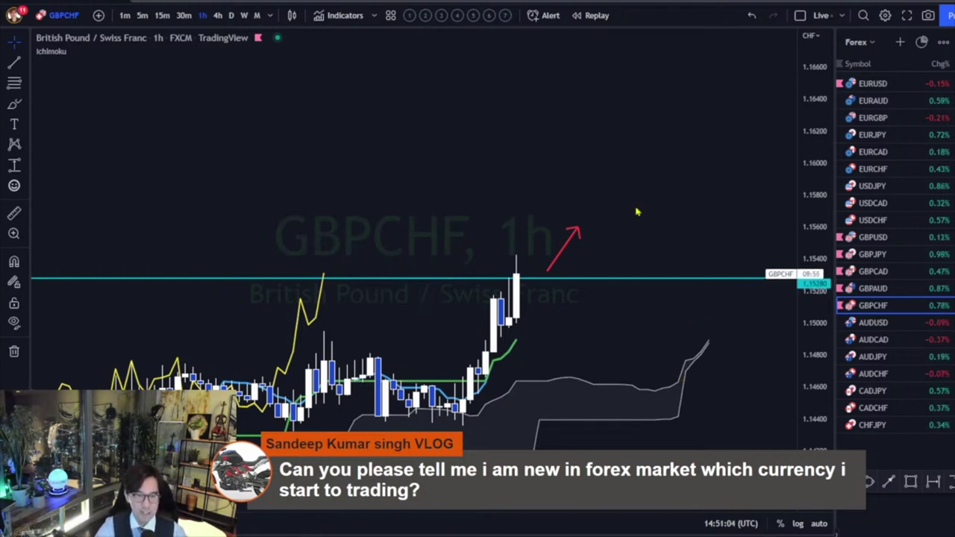
left_click_drag(710, 206, 724, 157)
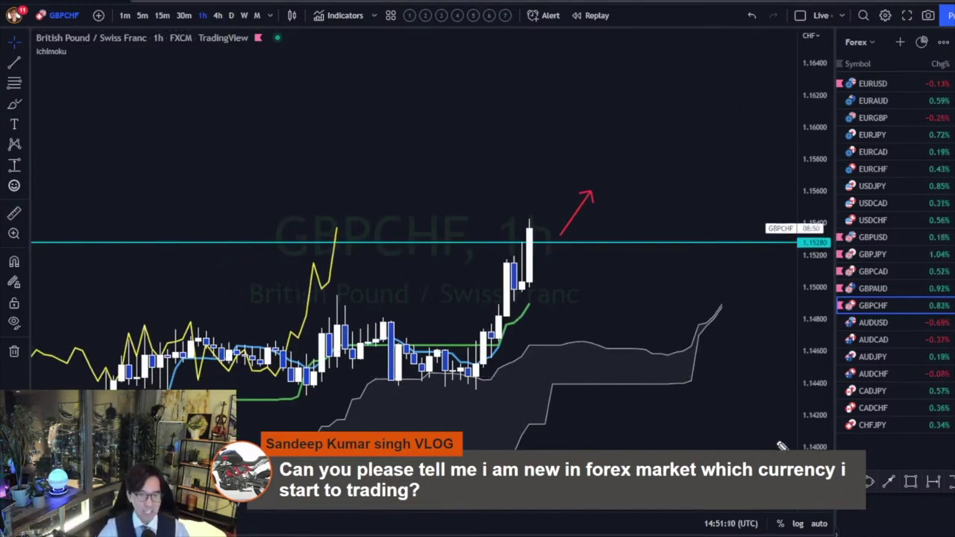
mouse_move(718, 356)
left_mouse_down()
mouse_move(682, 300)
mouse_move(710, 361)
left_mouse_up()
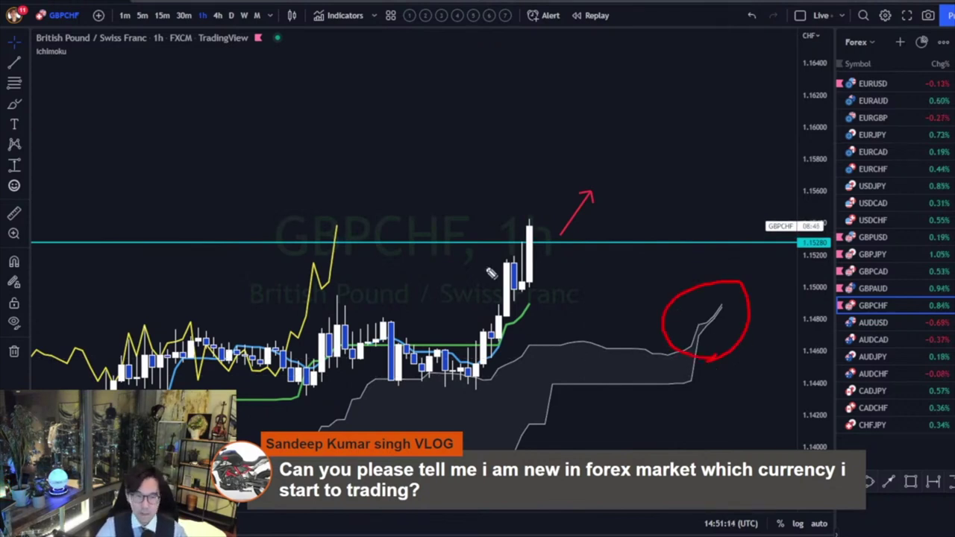
left_click_drag(524, 224, 556, 262)
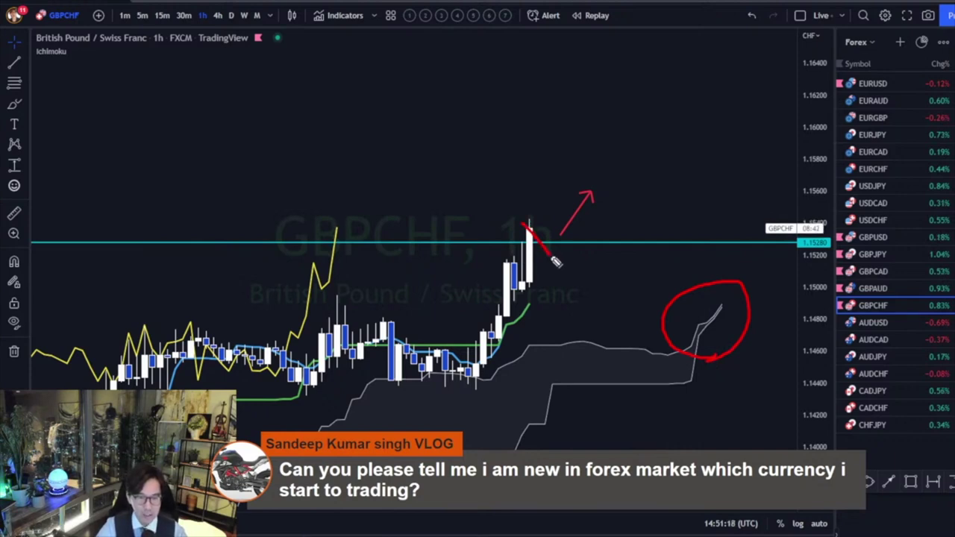
left_click_drag(574, 219, 565, 180)
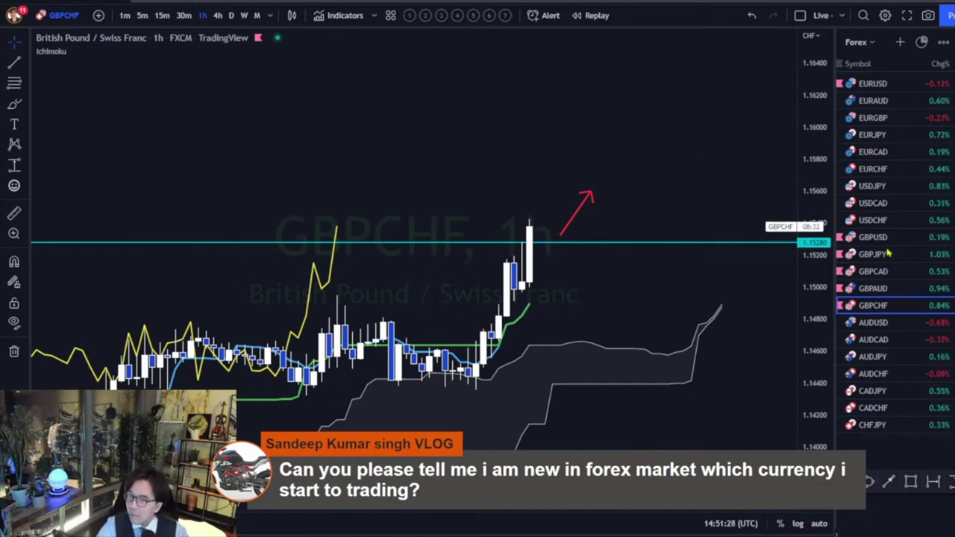
Step: Examine EURAUD on the 1-hour and daily timeframes, with the price scale adjusted to show the candles around the teal level
left_click(865, 99)
left_click_drag(802, 85, 802, 269)
left_click_drag(667, 320, 631, 327)
left_click(231, 15)
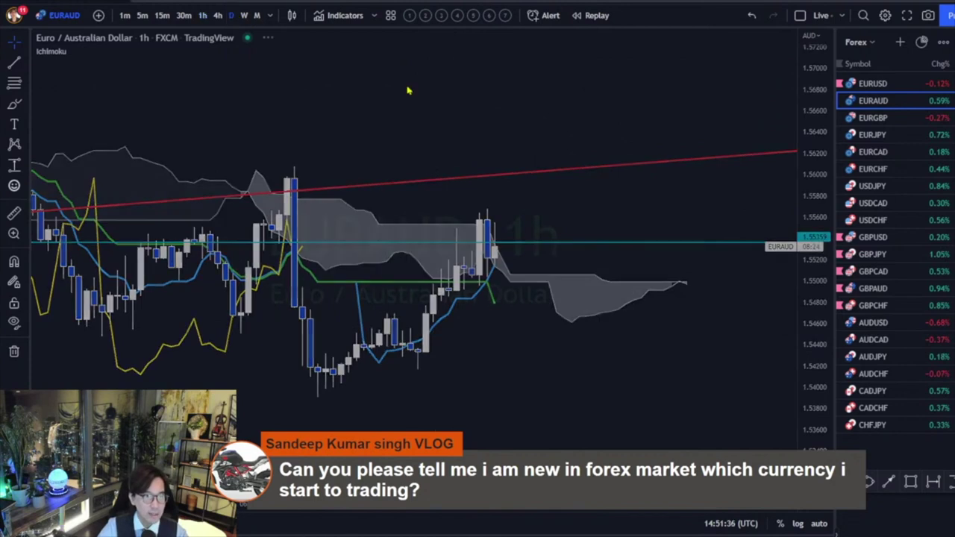
left_click_drag(807, 90, 805, 138)
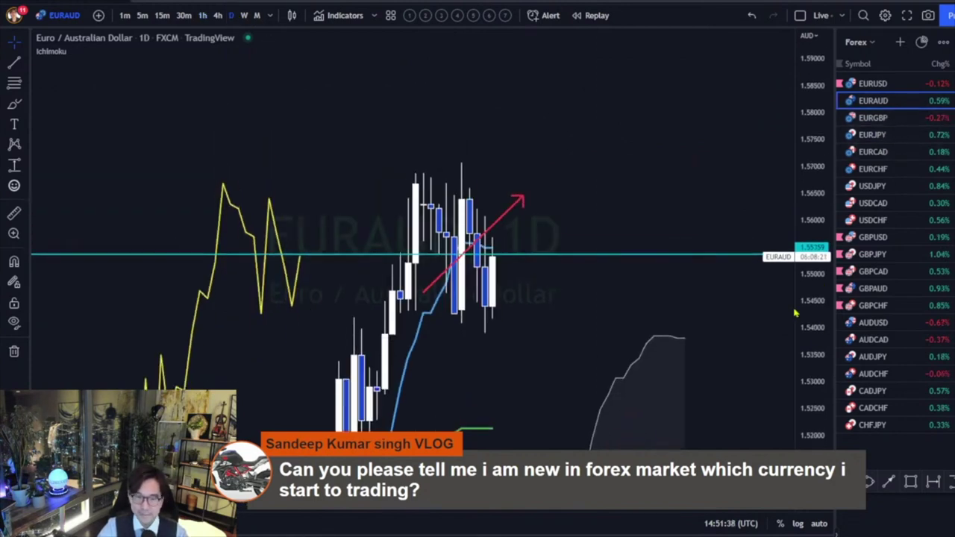
Step: Examine the daily charts of the EUR and USD pairs in the watchlist, from EURGBP through USDCHF
left_click(868, 121)
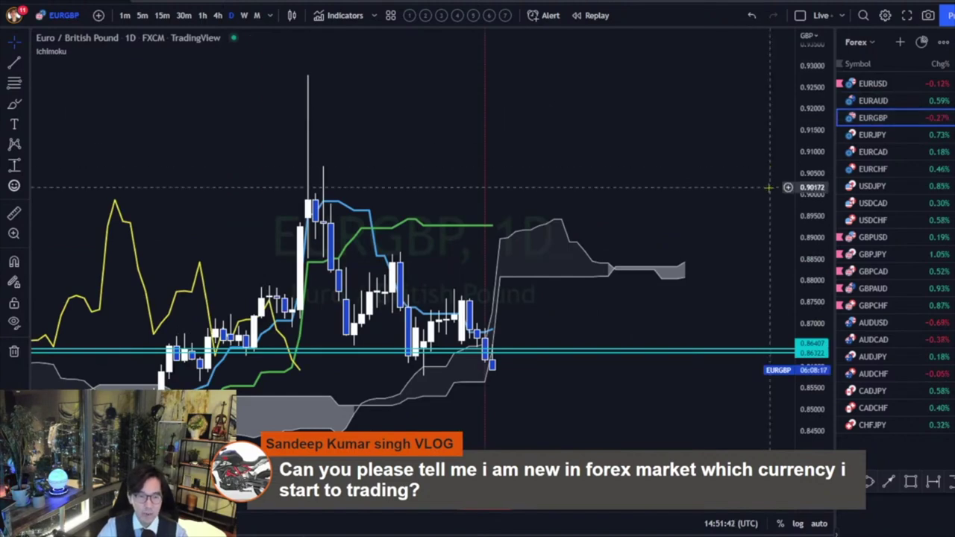
left_click_drag(768, 187, 757, 175)
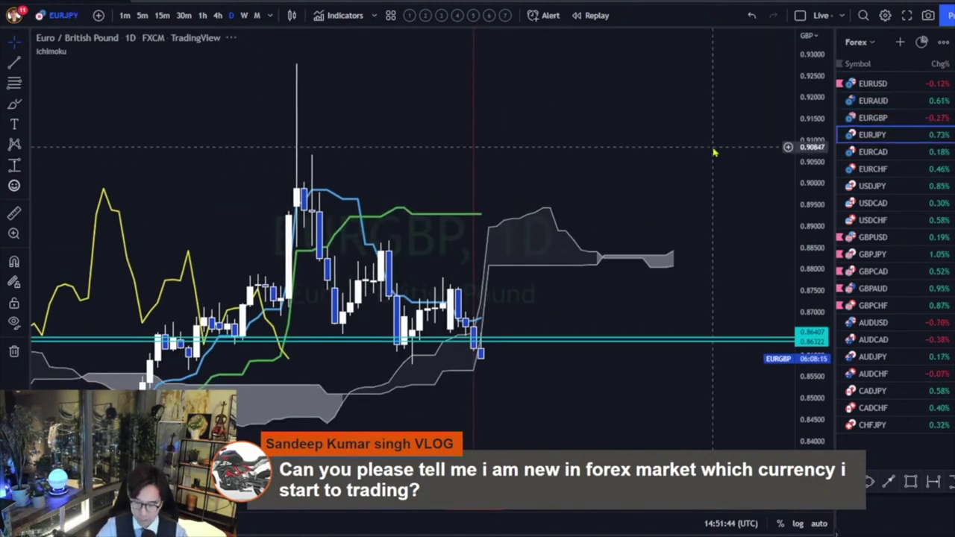
key("Down")
key("Down")
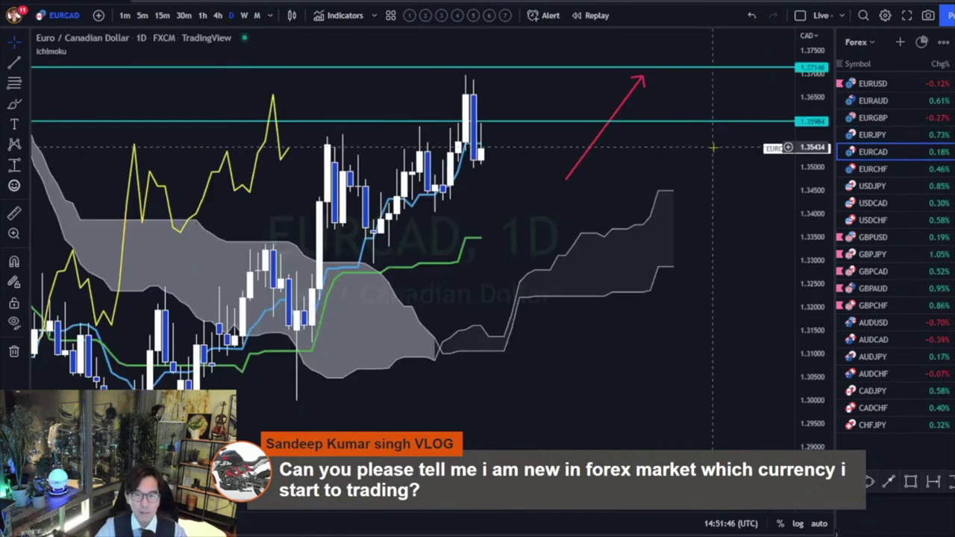
key("Down")
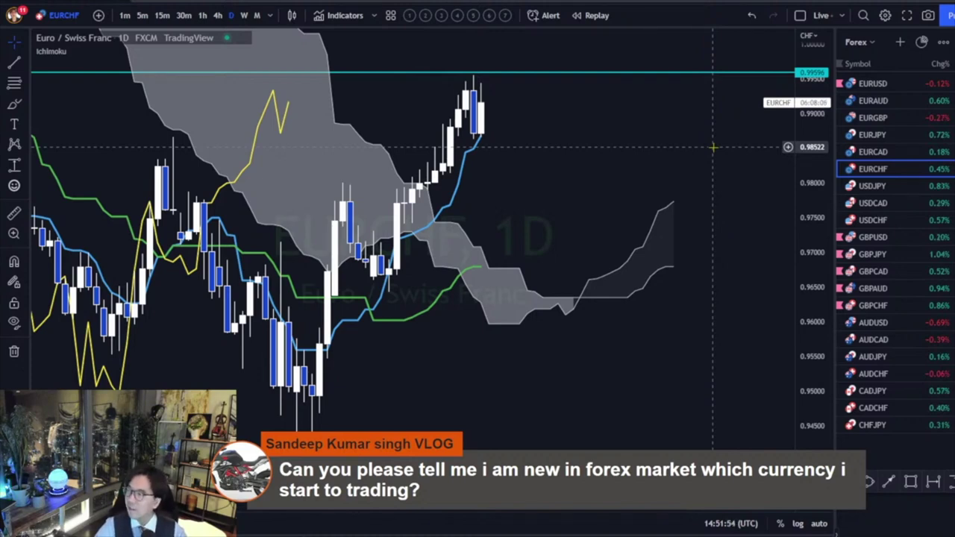
key("Down")
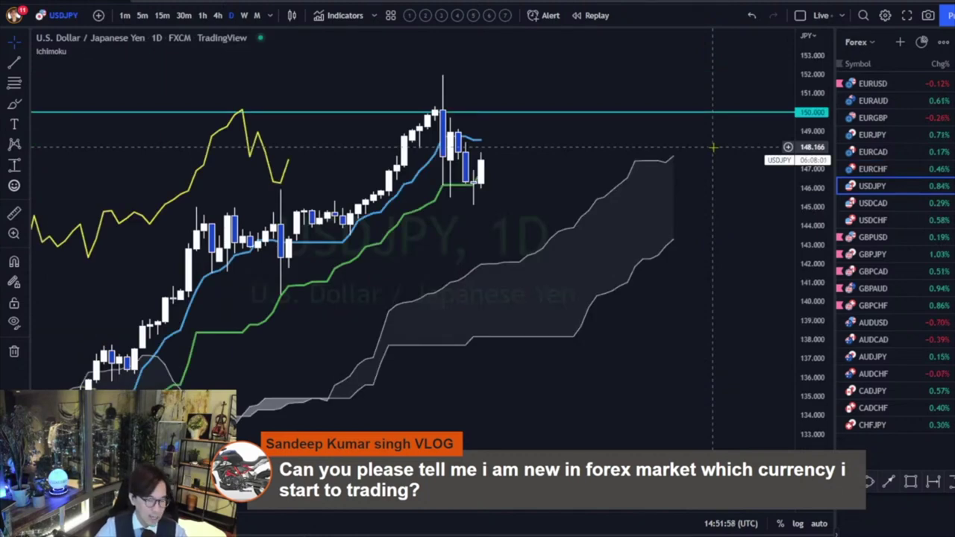
key("Down")
key("Down")
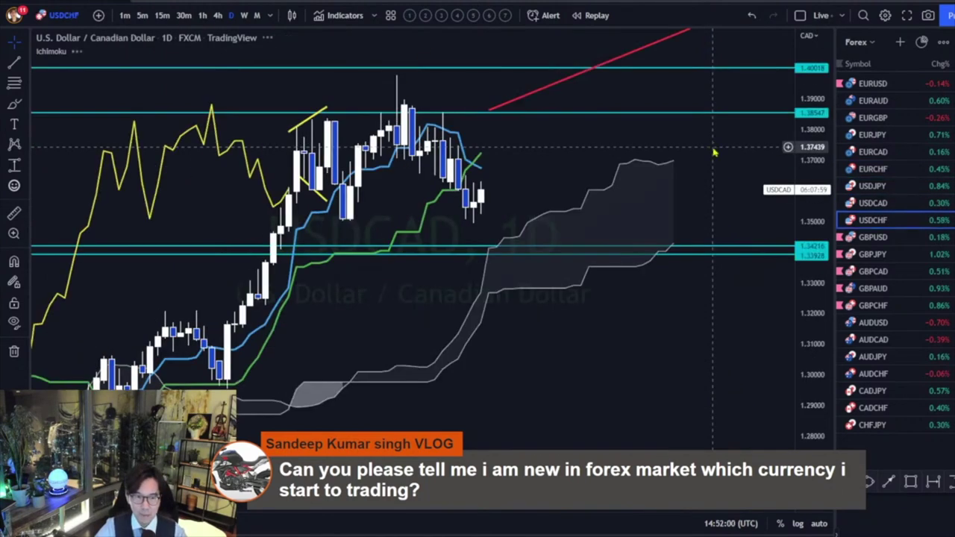
Step: Review the daily charts of the flagged GBP pairs in the watchlist, starting from GBPUSD
key("Down")
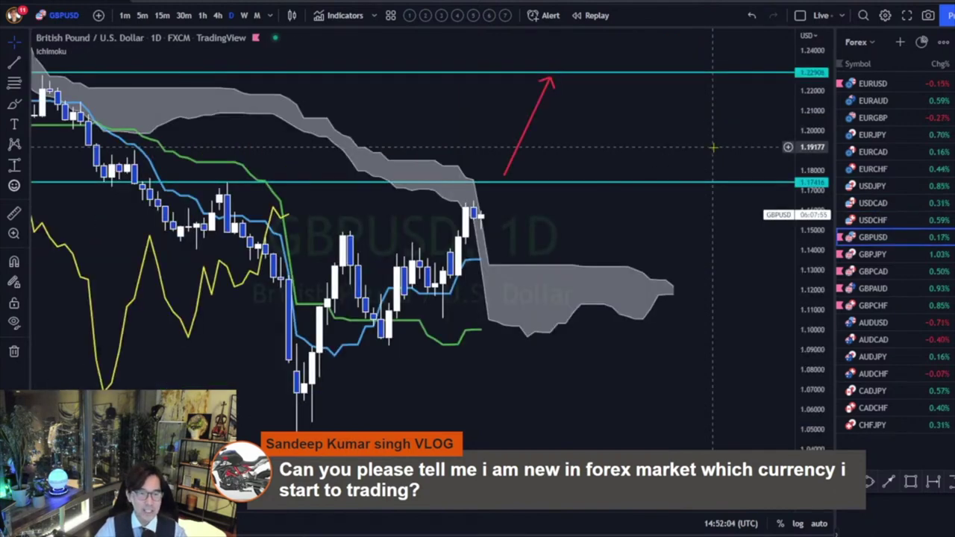
key("Down")
key("Down")
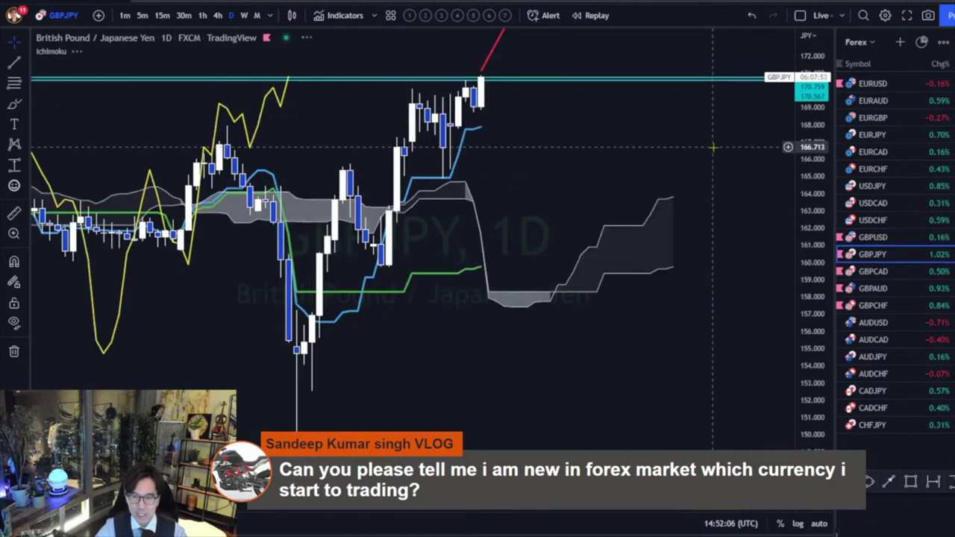
key("Down")
key("Down")
key("Down")
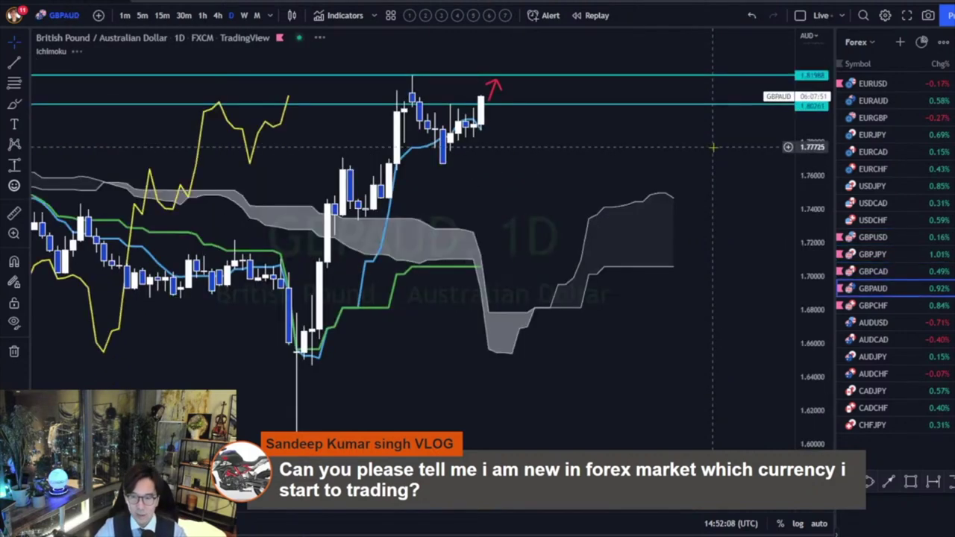
Step: Review the daily charts of the remaining AUD, CAD and CHF pairs in the watchlist, down to CHFJPY
key("Down")
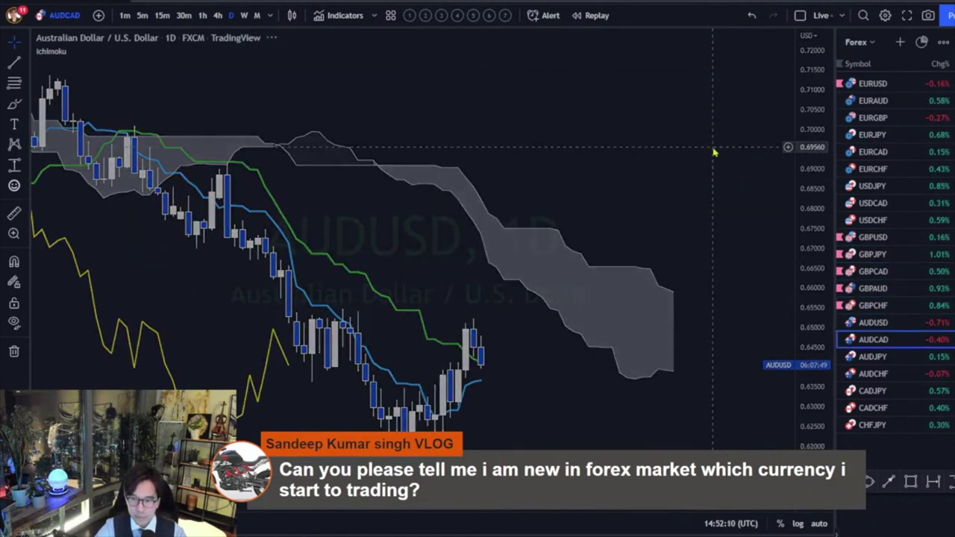
key("Down")
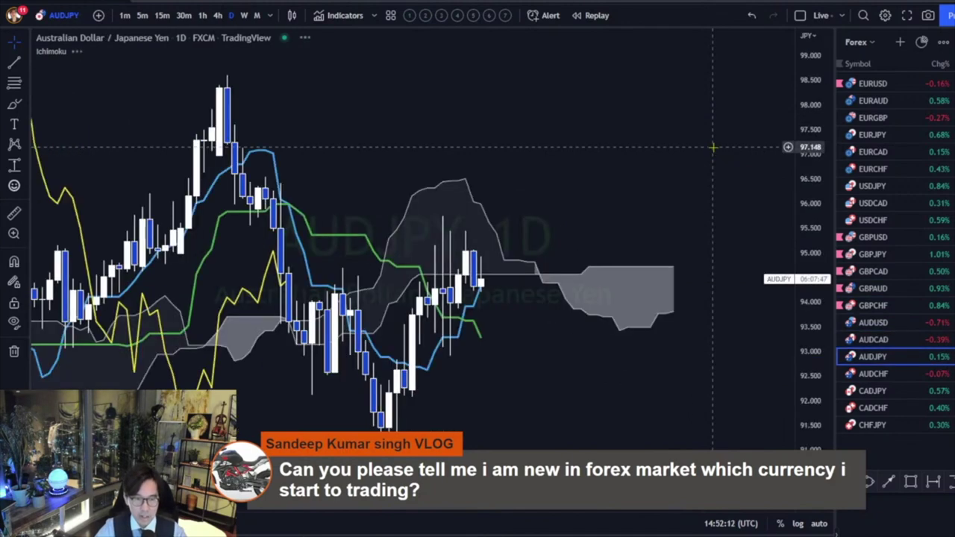
key("Down")
key("Down")
key("Down")
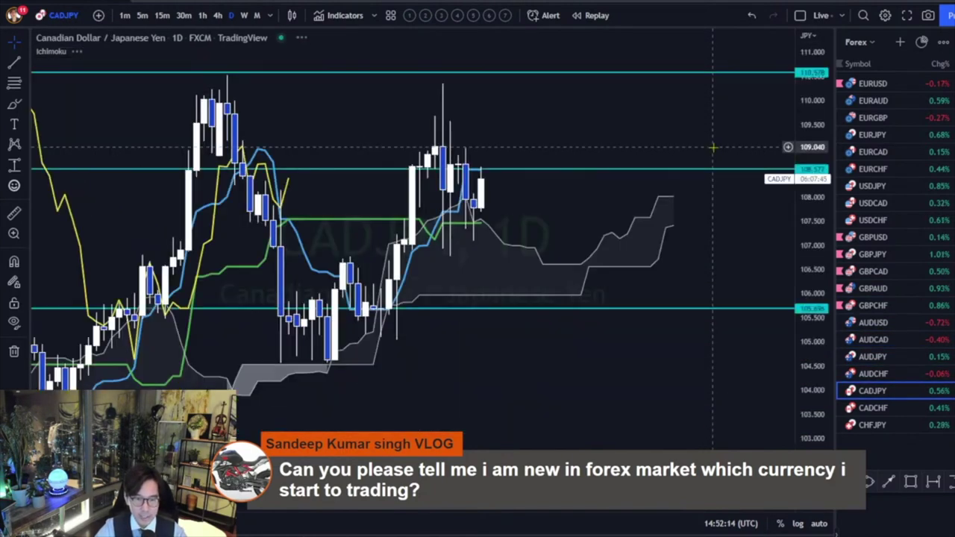
key("Down")
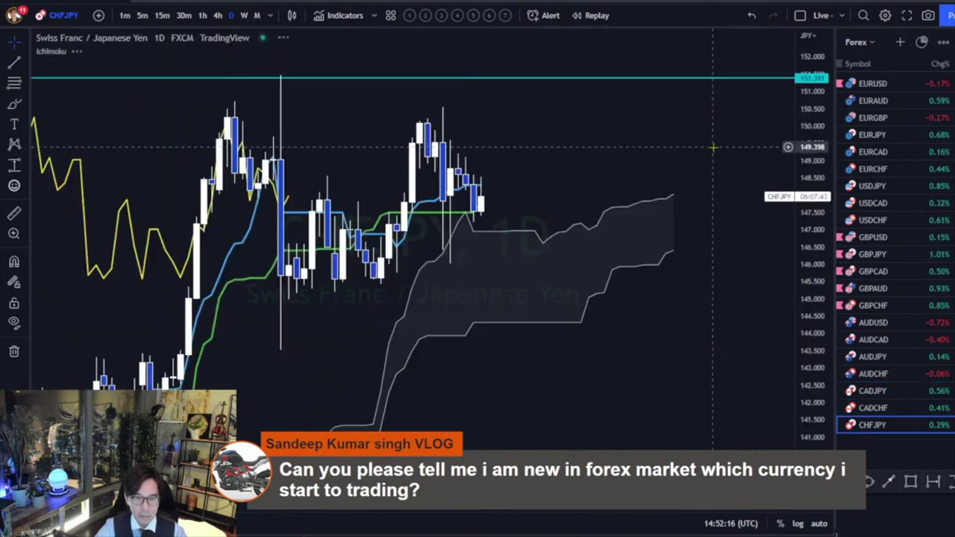
Step: Switch to the Commodity watchlist and examine the XAUUSD daily chart, including both teal support lines
left_click(858, 43)
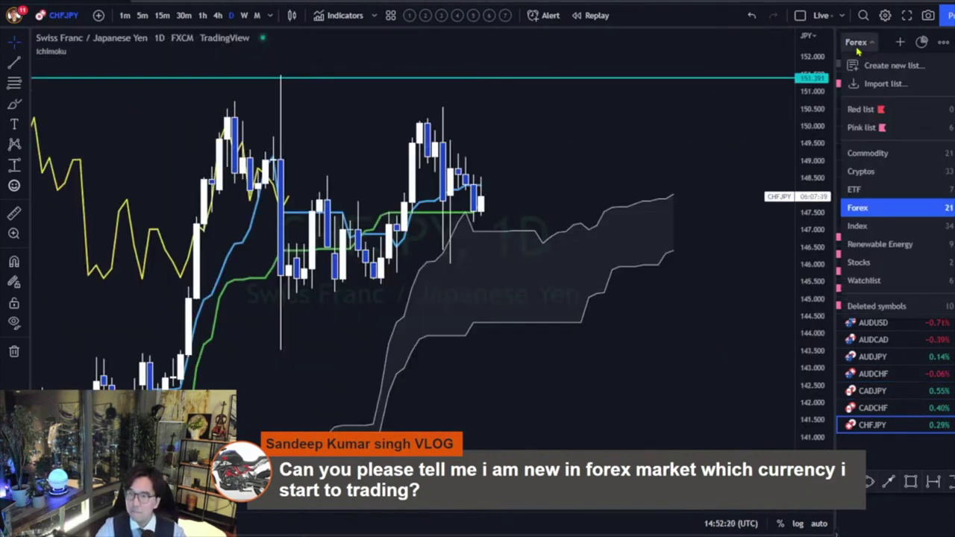
left_click(878, 161)
left_click(874, 99)
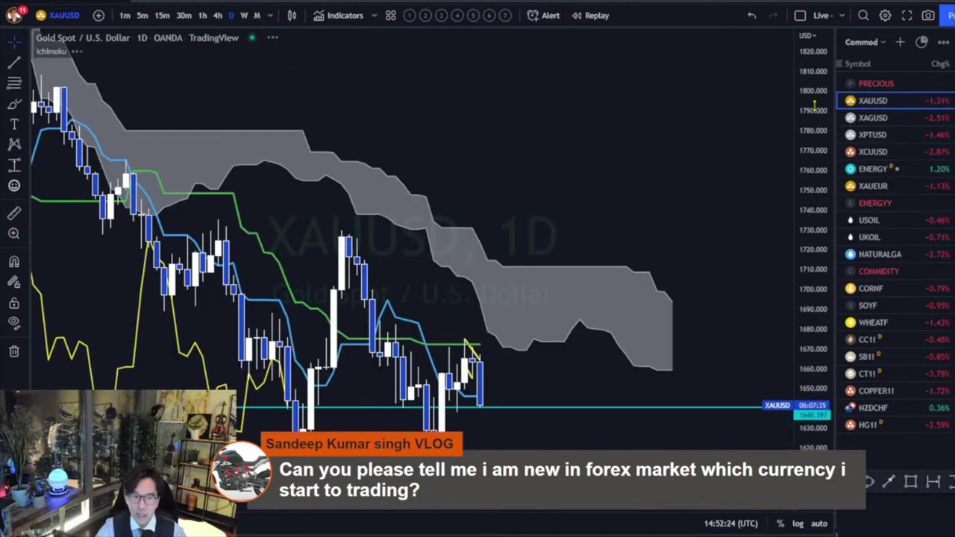
left_click_drag(678, 234, 693, 197)
left_click_drag(797, 125, 795, 243)
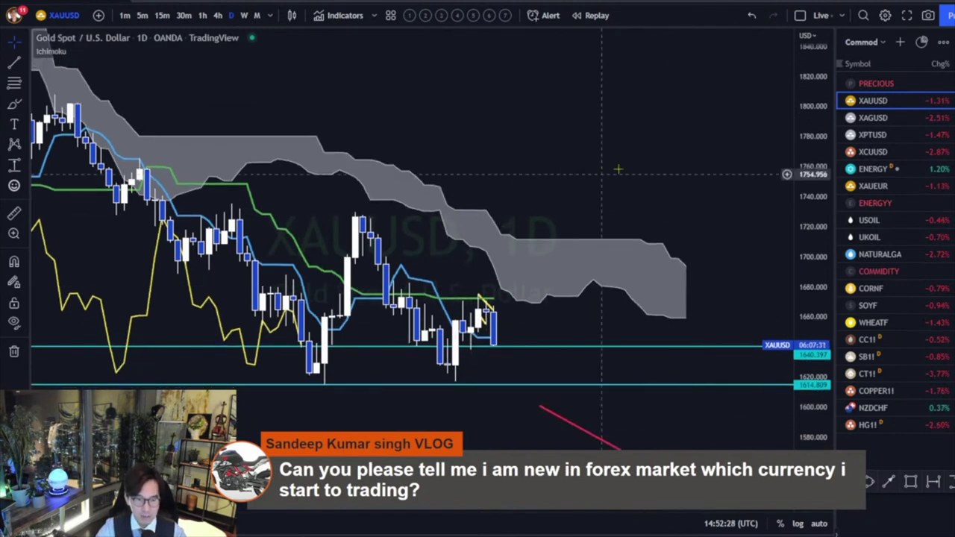
Step: Switch XAUUSD to the 4-hour chart and move the upper teal support line to 1638.469
left_click_drag(603, 175, 594, 121)
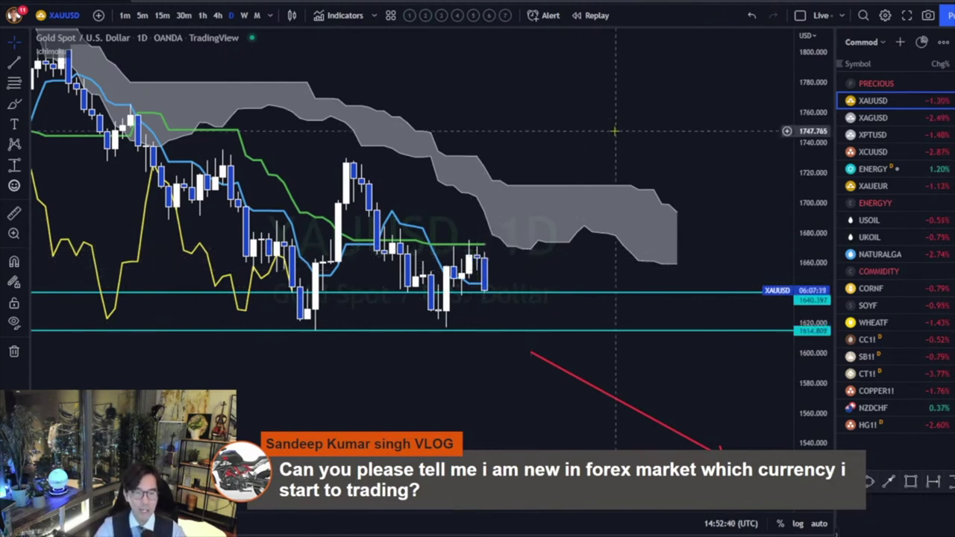
left_click(218, 15)
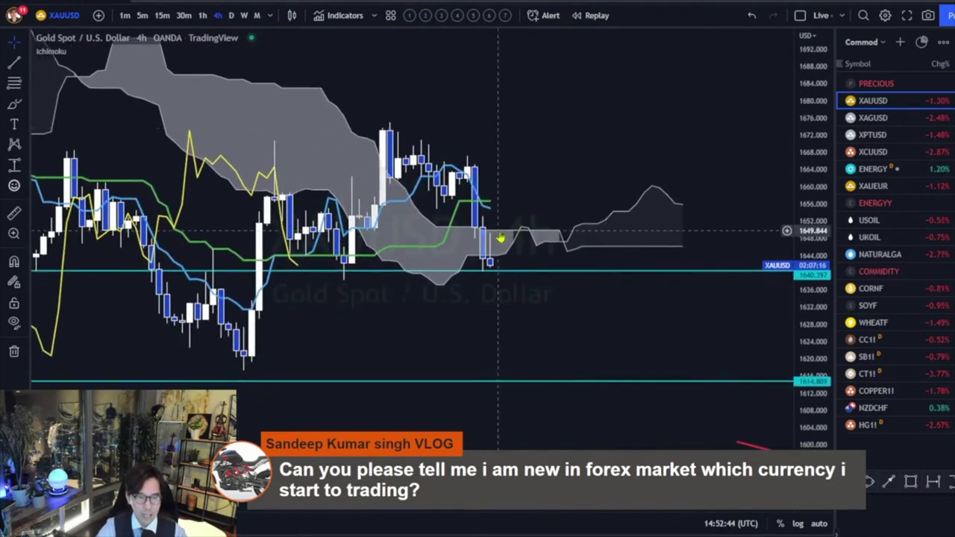
left_click_drag(579, 192, 600, 198)
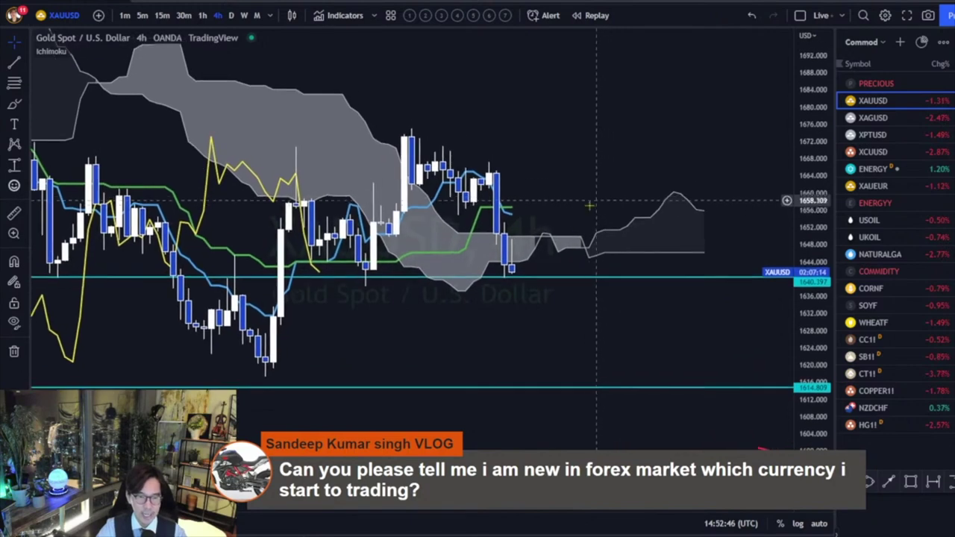
left_click_drag(534, 278, 540, 286)
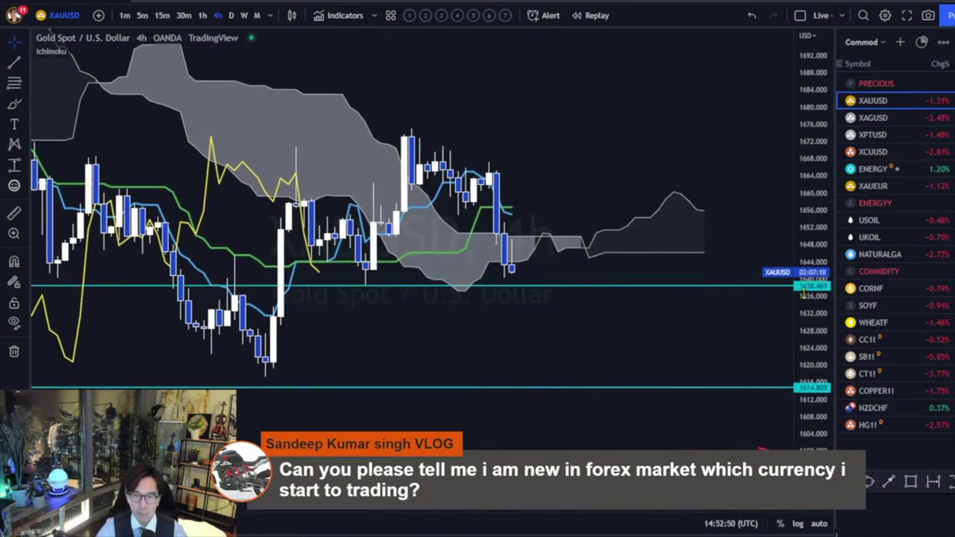
Step: Draw a downward red arrow from about 1635 below the upper teal line to about 1616, near the lower teal line
left_click_drag(704, 215, 674, 362)
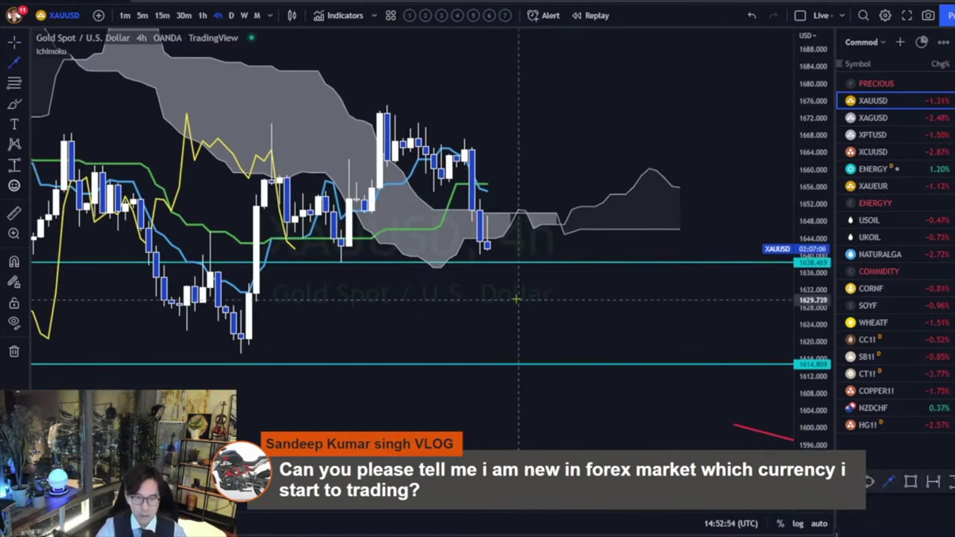
left_click_drag(503, 276, 526, 358)
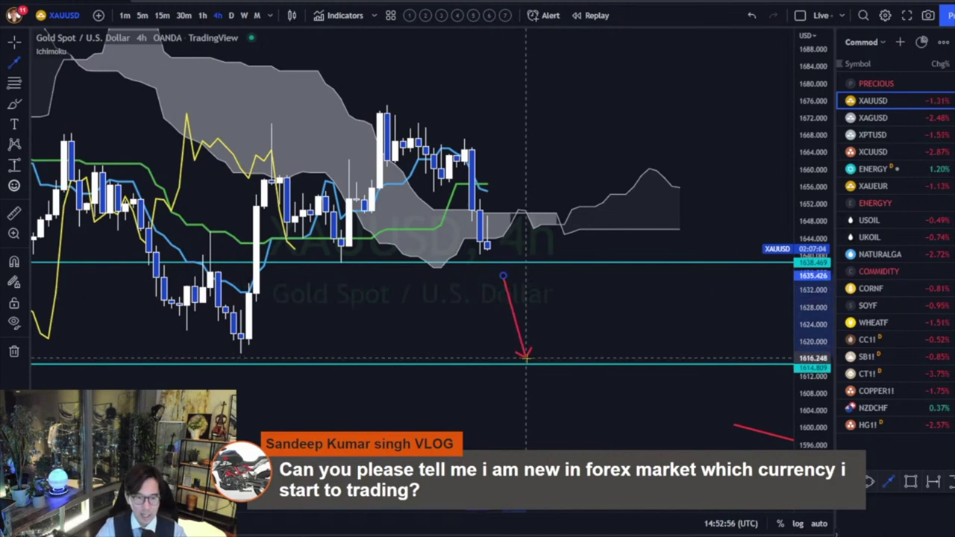
left_click(527, 359)
left_click(539, 395)
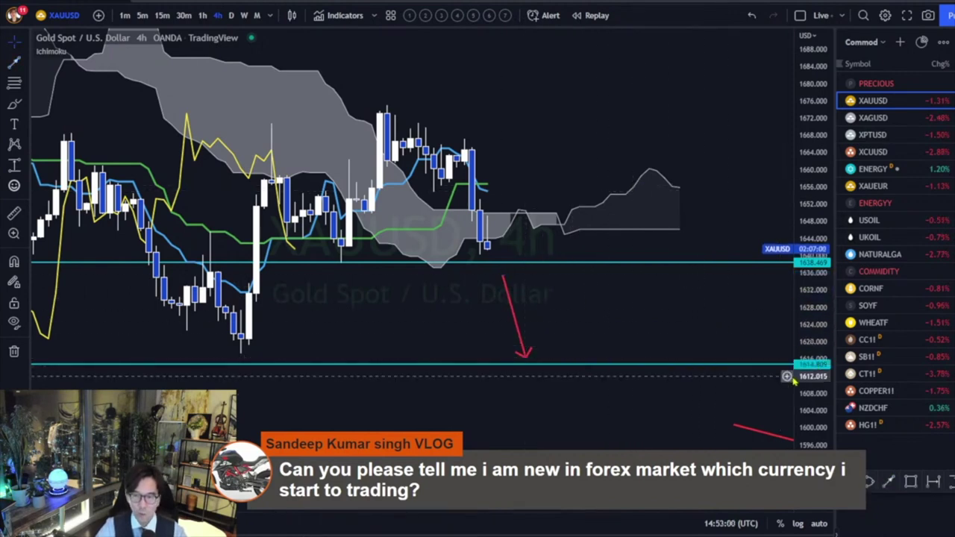
scroll(831, 65, "down", 2)
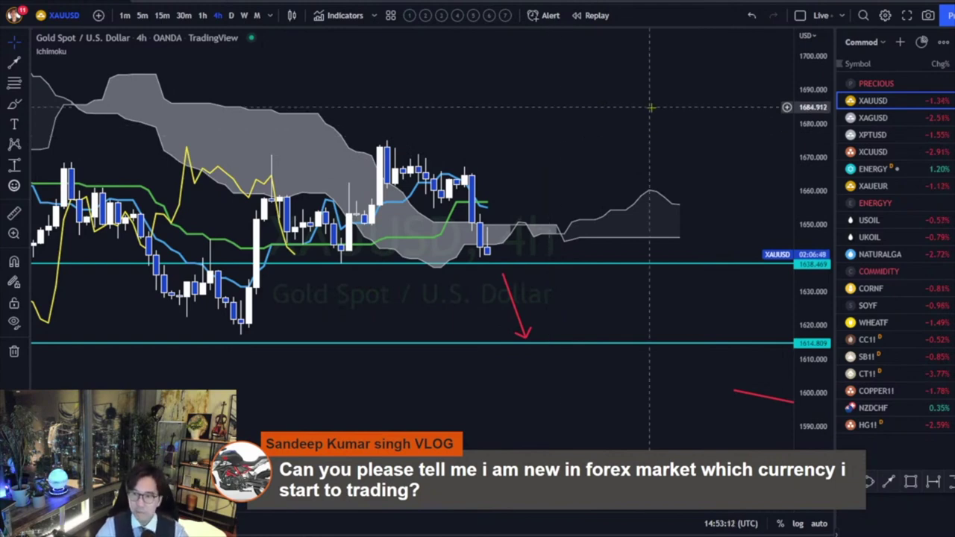
Step: Switch to the Cryptos watchlist and examine BTCUSD on the 4-hour and daily charts
left_click(864, 42)
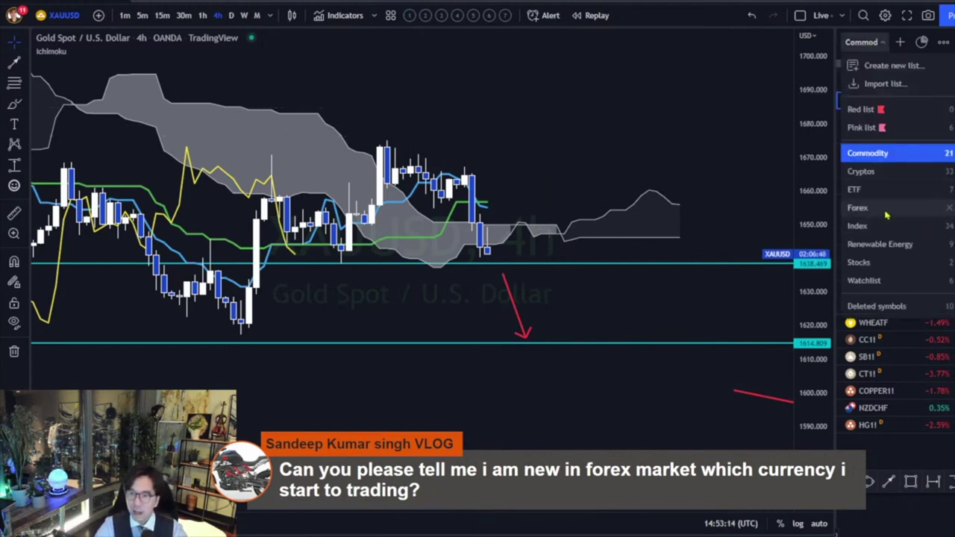
left_click(873, 172)
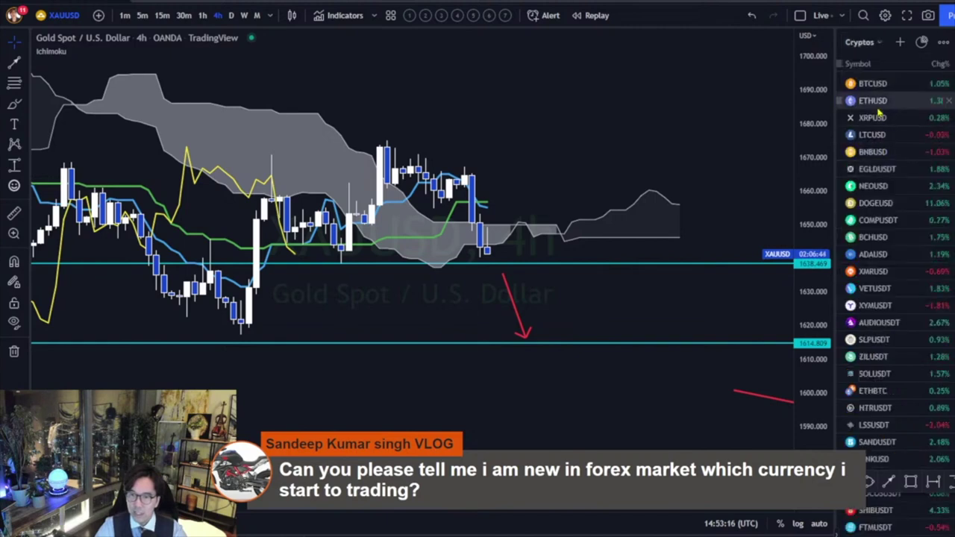
left_click(873, 85)
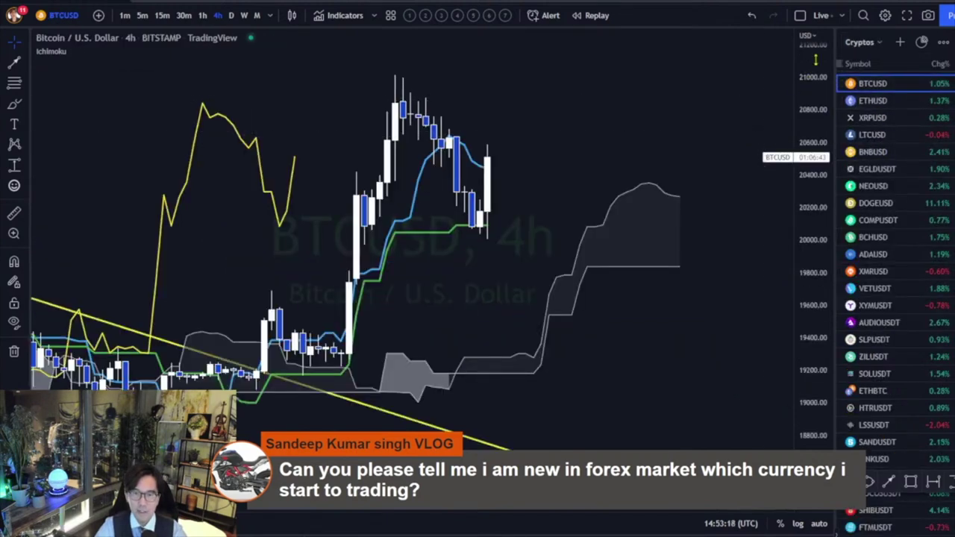
left_click_drag(557, 186, 575, 211)
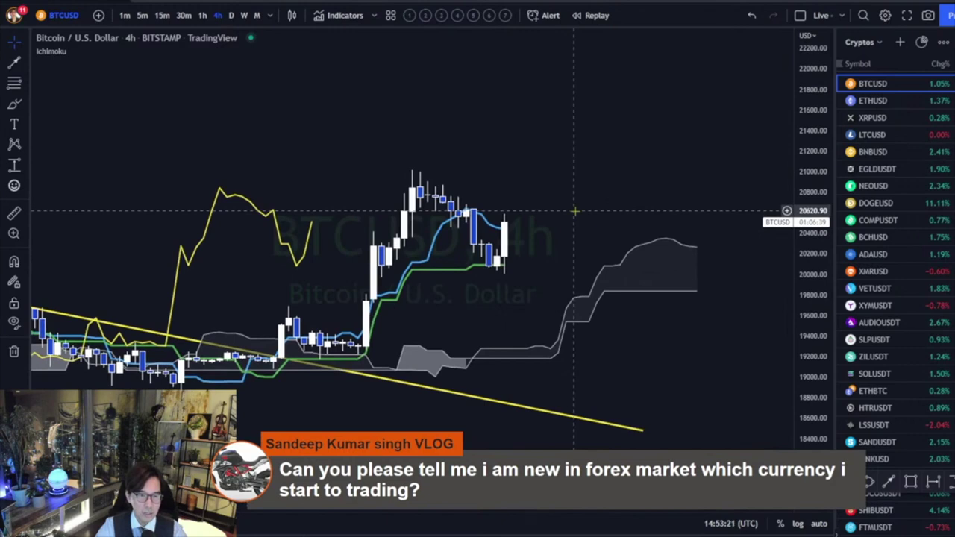
left_click(231, 16)
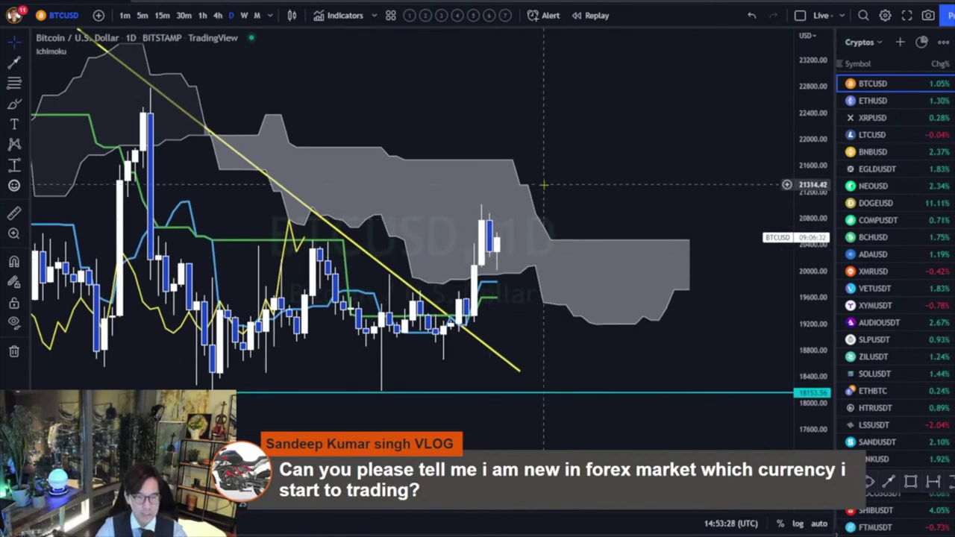
left_click_drag(544, 185, 561, 194)
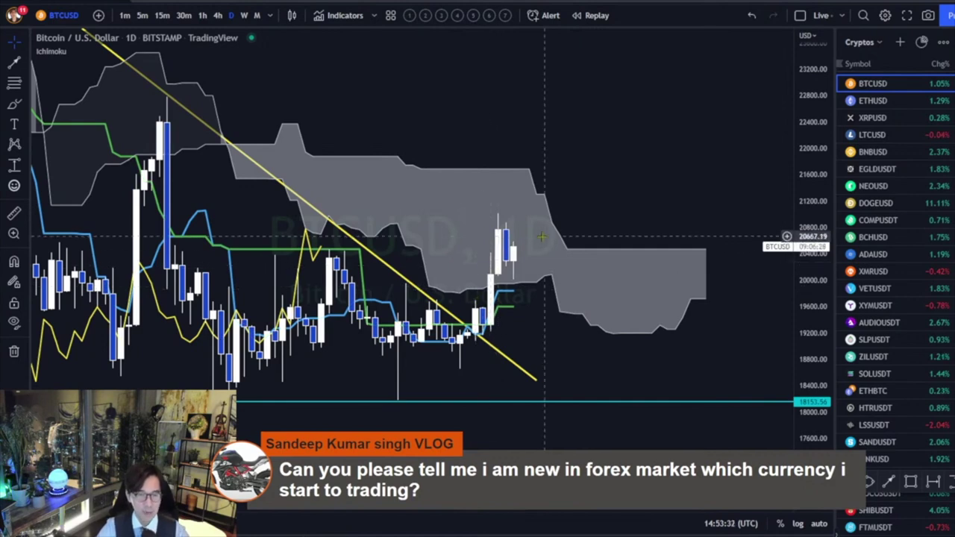
left_click_drag(595, 187, 618, 160)
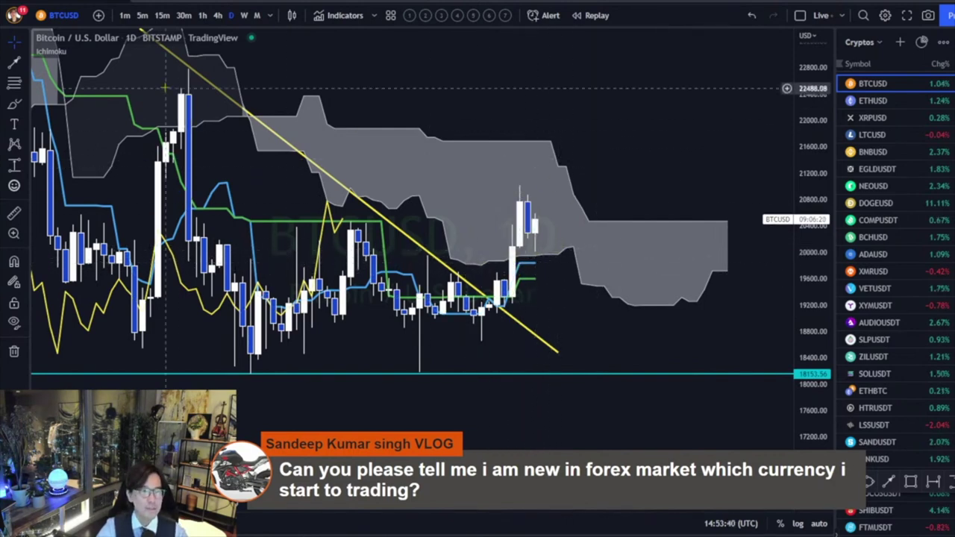
Step: Switch BTCUSD to the 1-hour chart and place a horizontal line at 20676.60 along the flat top of the cloud
left_click(202, 15)
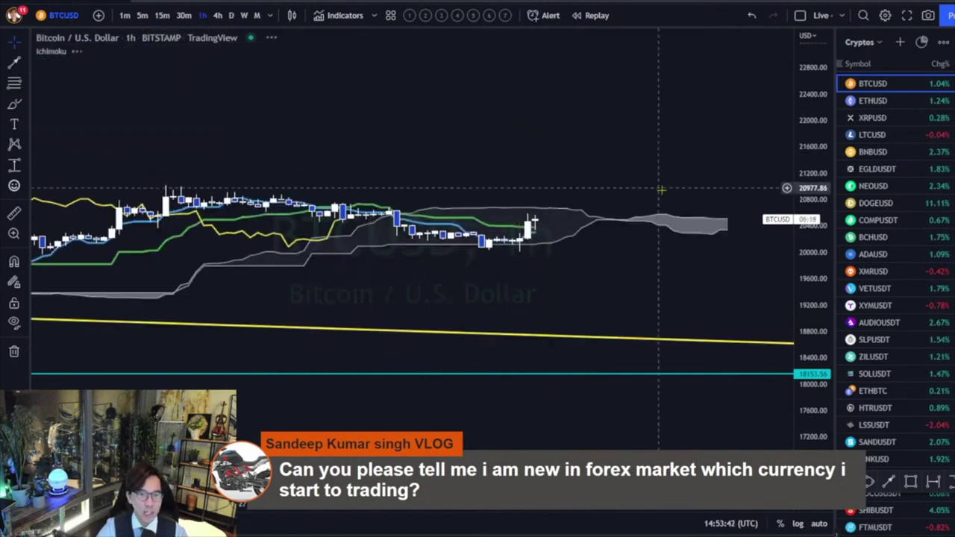
left_click_drag(795, 365, 796, 140)
left_click_drag(572, 272, 570, 365)
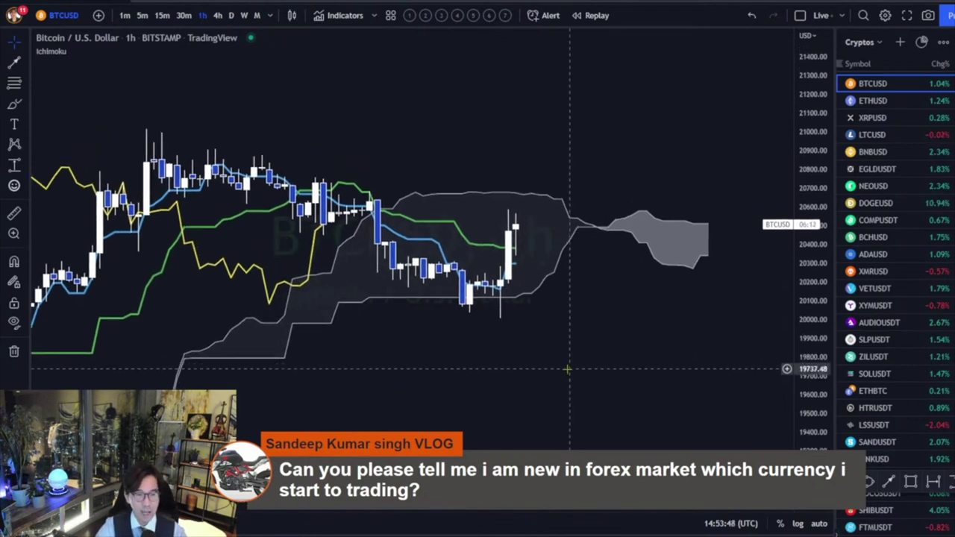
left_click_drag(552, 356, 590, 261)
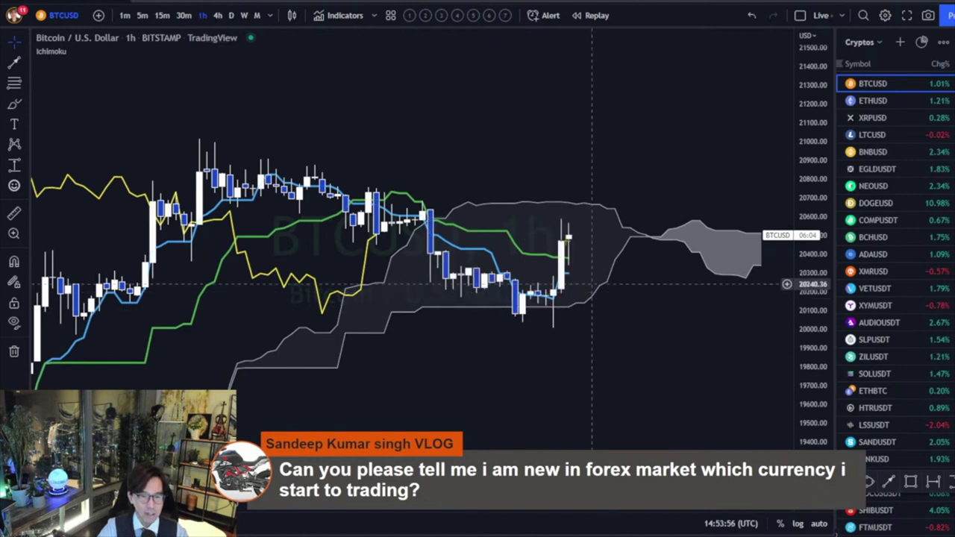
left_click_drag(617, 158, 546, 174)
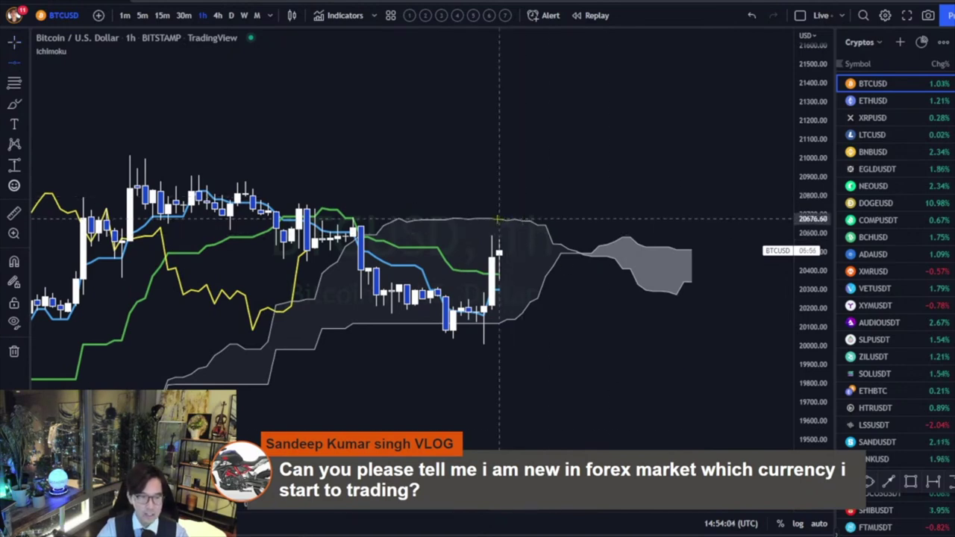
left_click(499, 221)
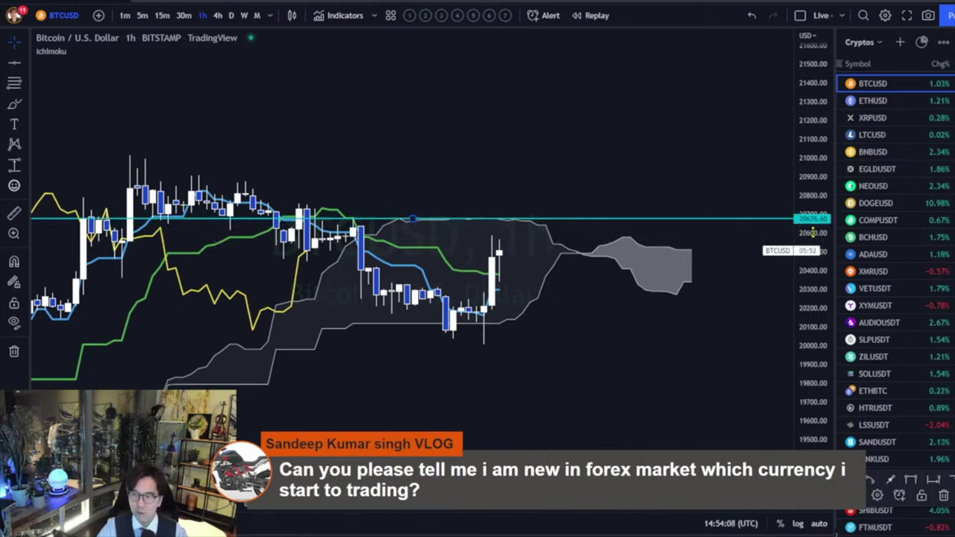
Step: Draw a rising red arrow above the new horizontal line, from about 20716 to about 21000
left_click_drag(657, 366, 724, 424)
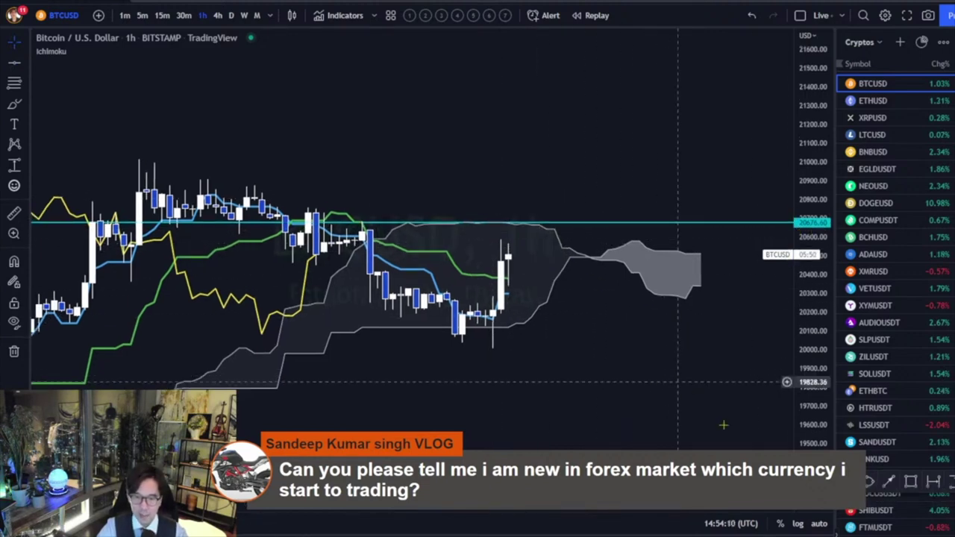
left_click(889, 482)
left_click(531, 208)
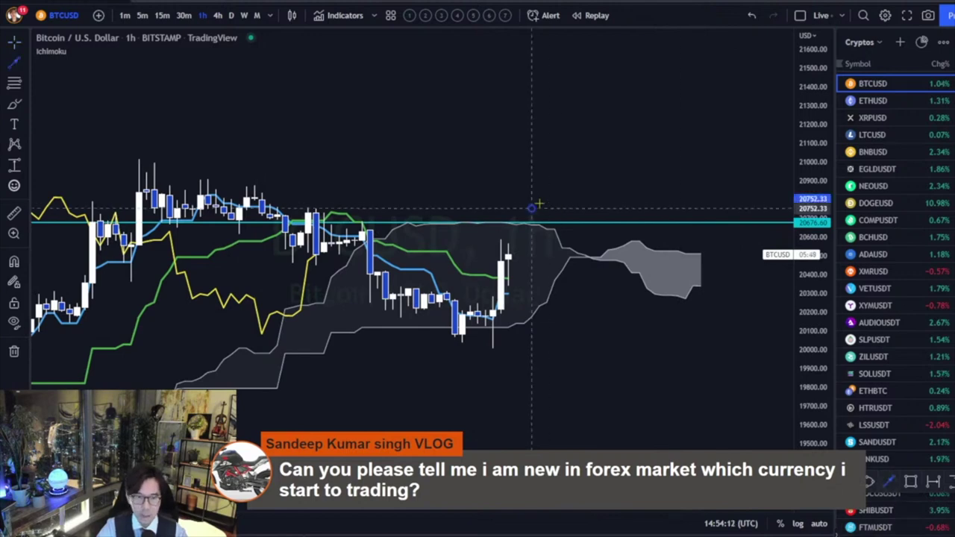
left_click_drag(531, 209, 553, 184)
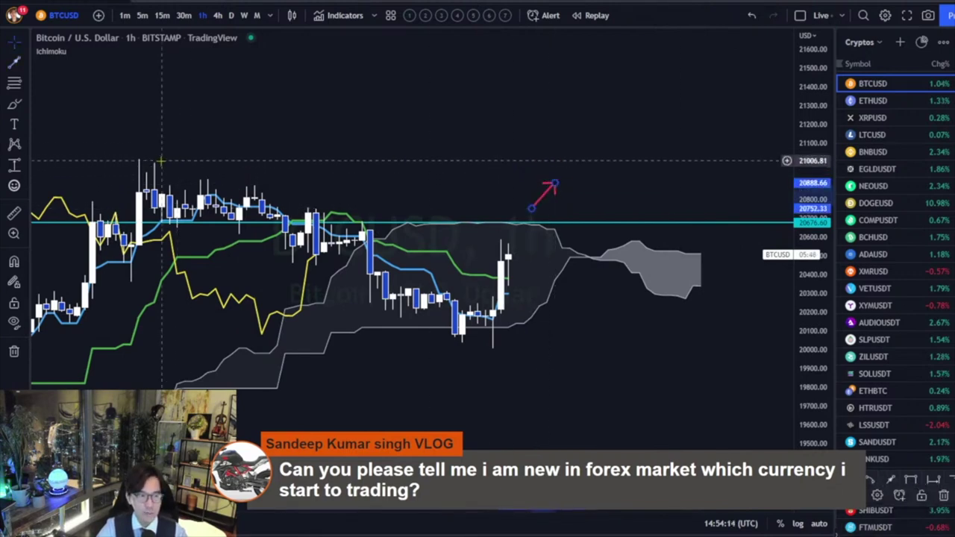
left_click(484, 163)
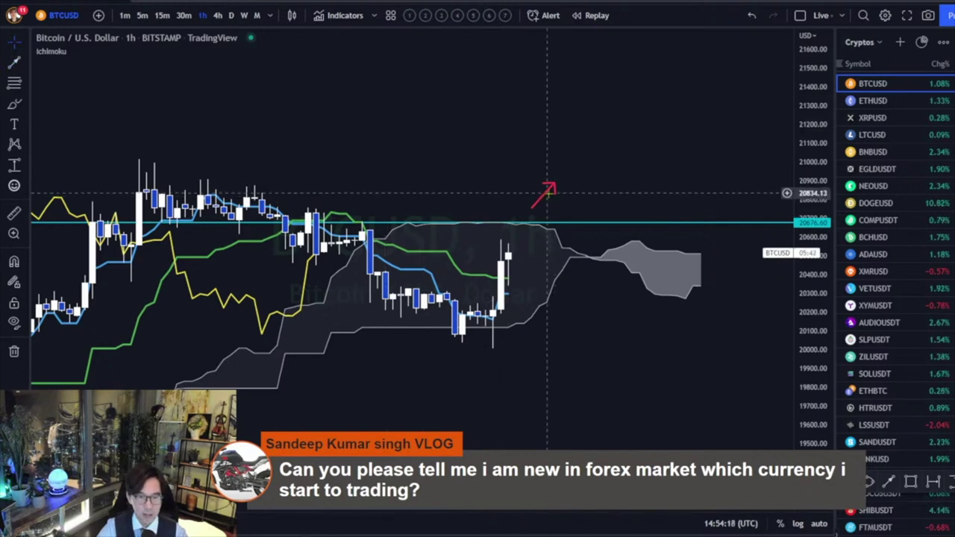
left_click(548, 192)
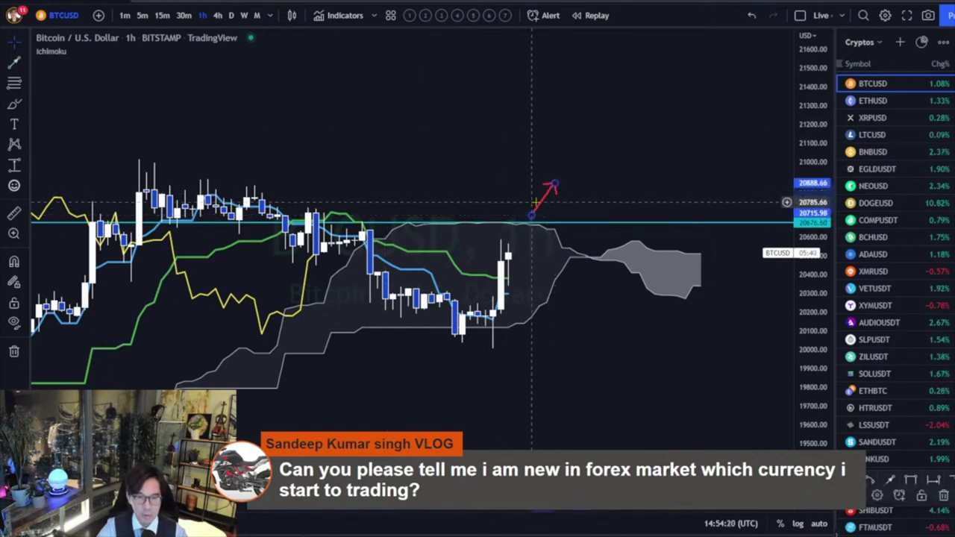
left_click_drag(552, 186, 572, 159)
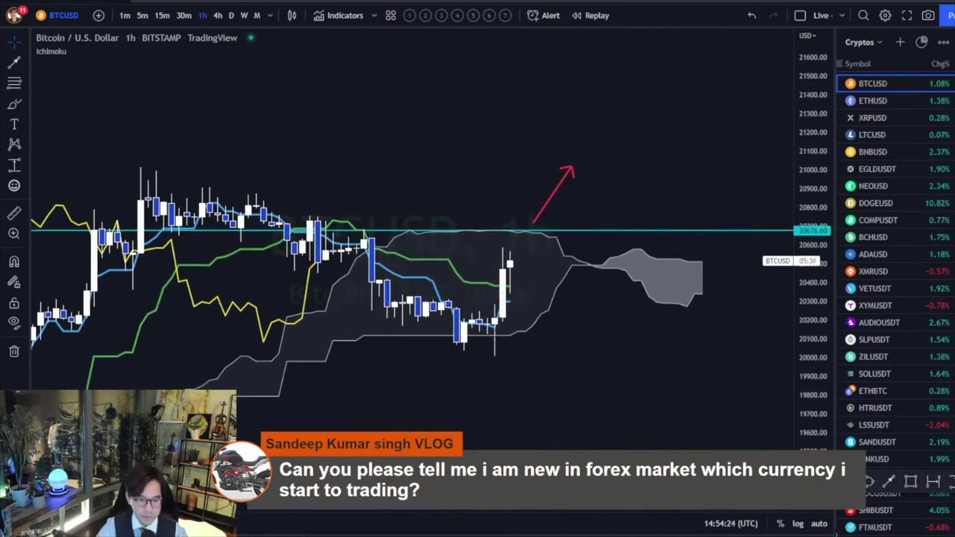
Step: Switch BTCUSD to the weekly chart, temporarily mark the yellow trendline's touch points and a downward arrow in red, and clear the marks
left_click_drag(448, 507, 597, 507)
left_click_drag(813, 155, 812, 343)
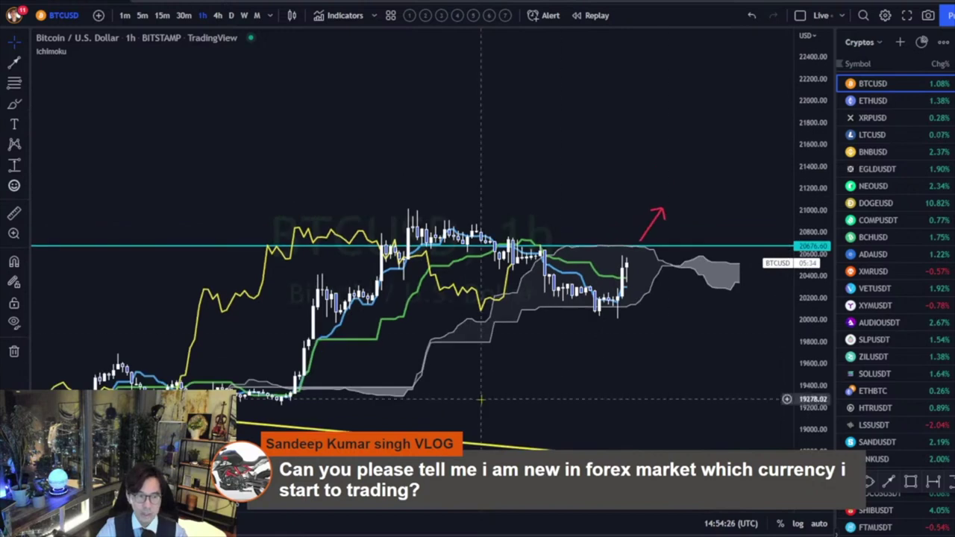
left_click_drag(482, 400, 529, 374)
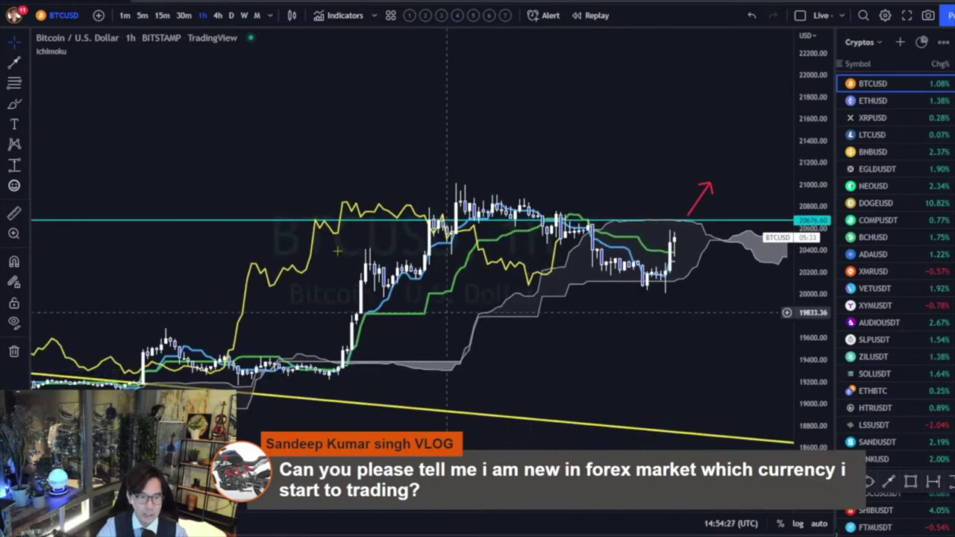
left_click(244, 15)
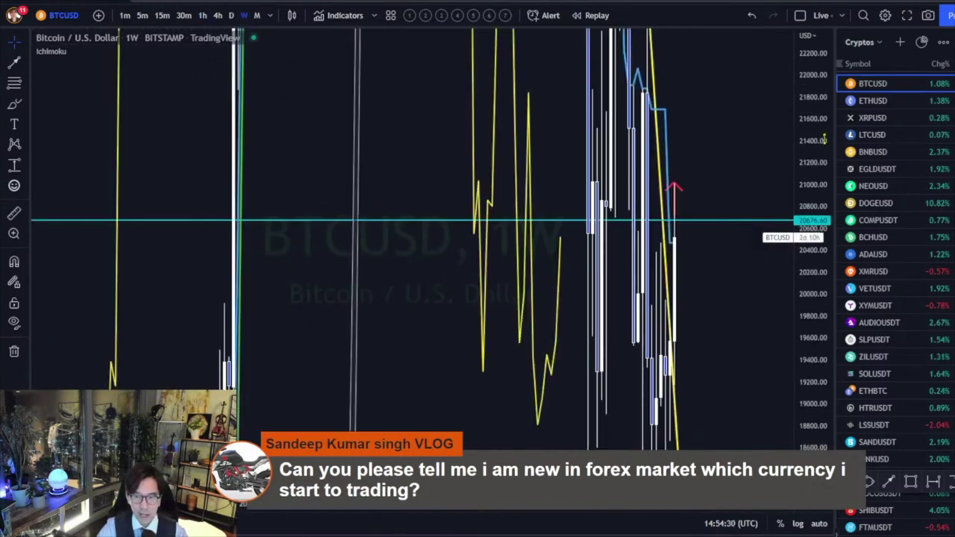
left_click_drag(688, 504, 489, 505)
left_click_drag(488, 429, 600, 439)
left_click_drag(822, 136, 814, 306)
left_click_drag(484, 217, 541, 258)
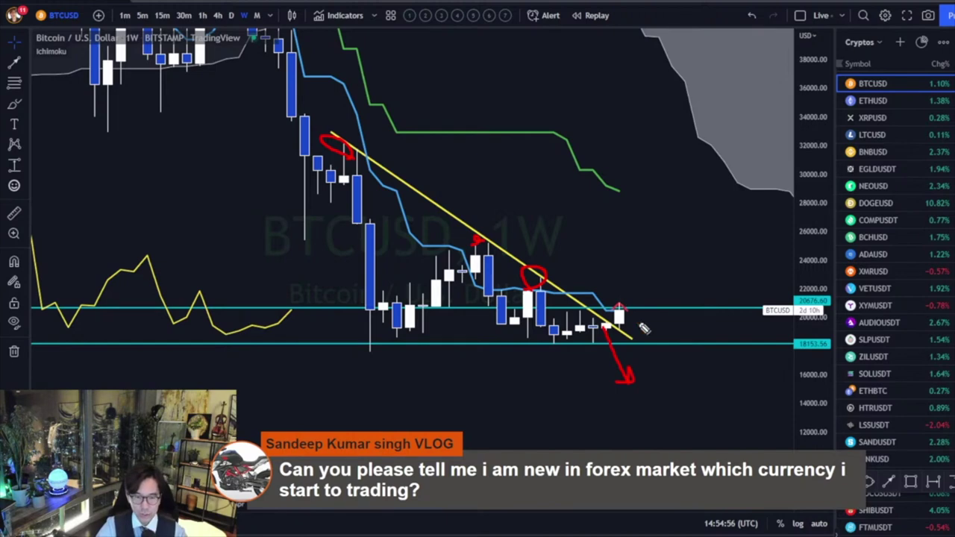
key("Escape")
Step: Temporarily mark the weekly green line, the cloud's falling edge and the yellow lagging line's end in red, and clear the marks
left_click_drag(687, 214, 506, 248)
left_click_drag(823, 58, 823, 313)
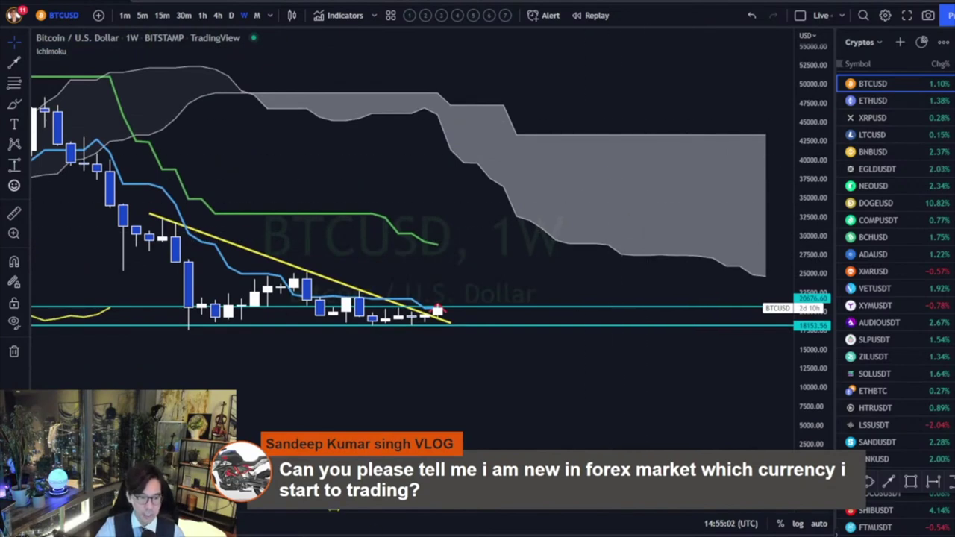
left_click_drag(335, 509, 496, 509)
left_click_drag(501, 392, 453, 388)
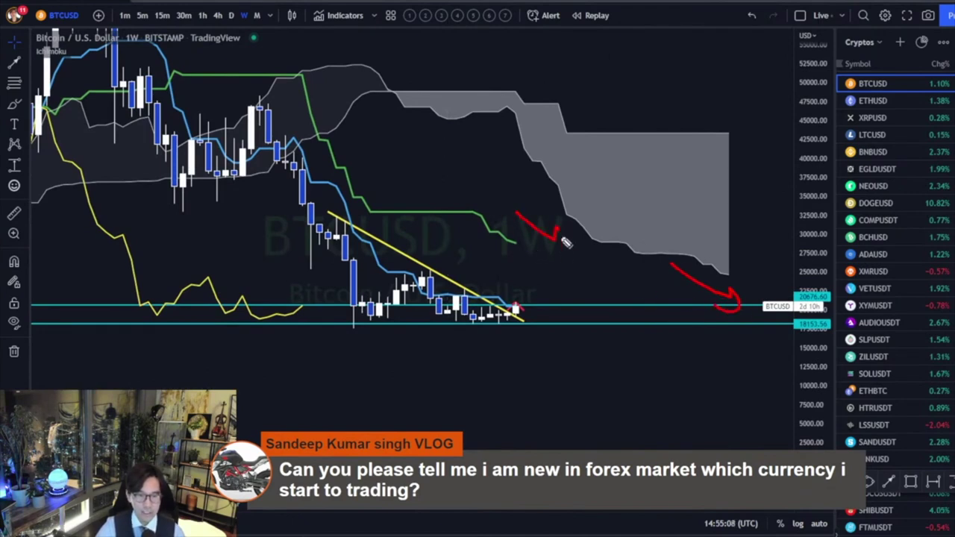
left_click_drag(273, 317, 306, 338)
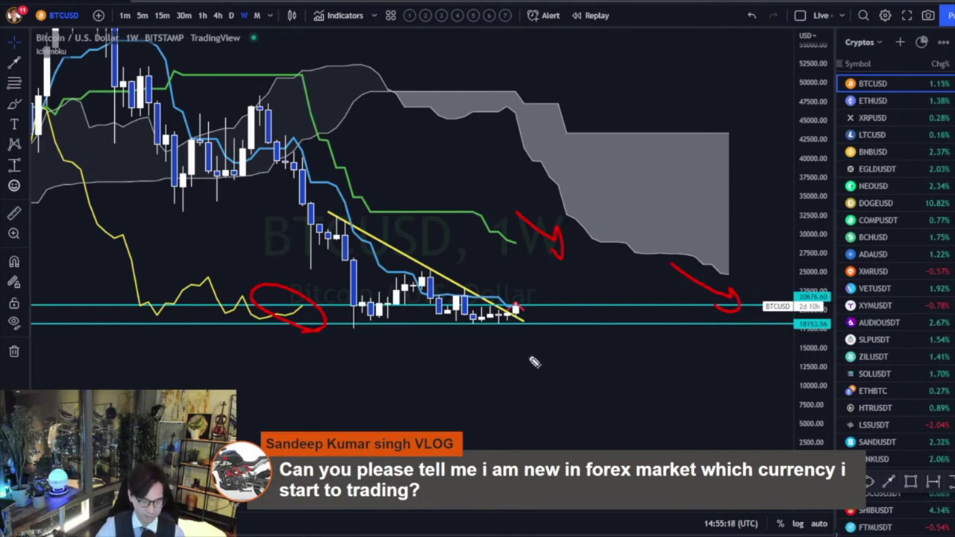
key("Escape")
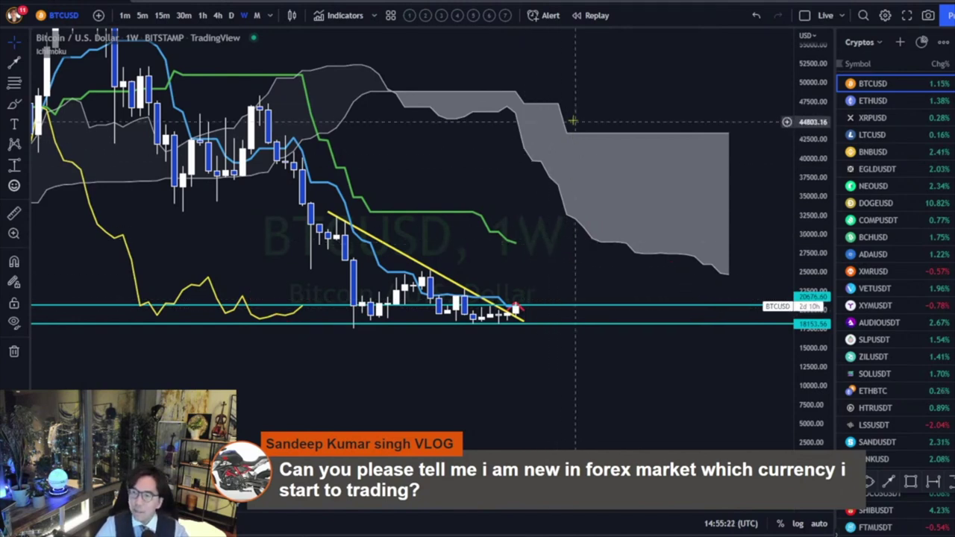
Step: Switch the watchlist from Cryptos to Index and review the NI225 weekly chart around the cloud and the horizontal line at 29215.54
left_click(862, 42)
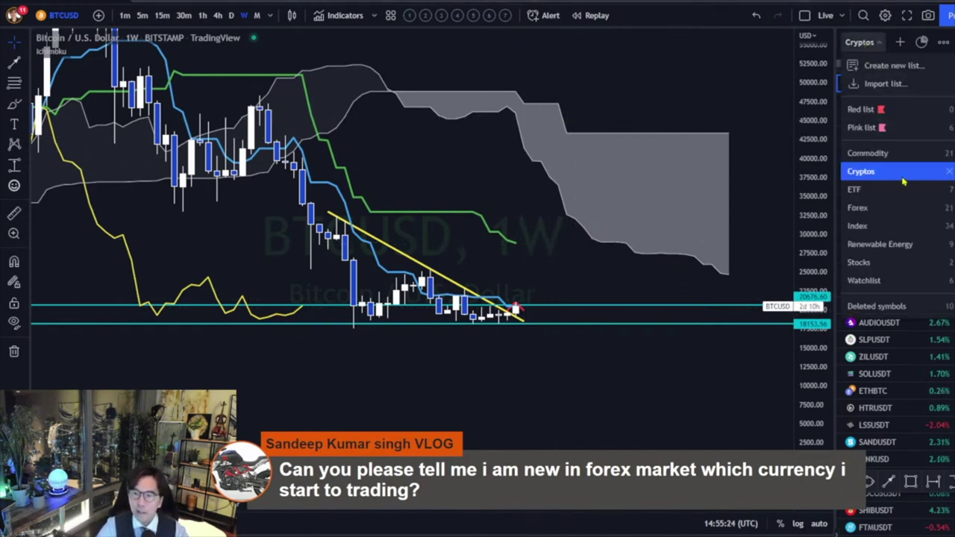
left_click(858, 225)
left_click(859, 84)
left_click_drag(806, 85, 816, 252)
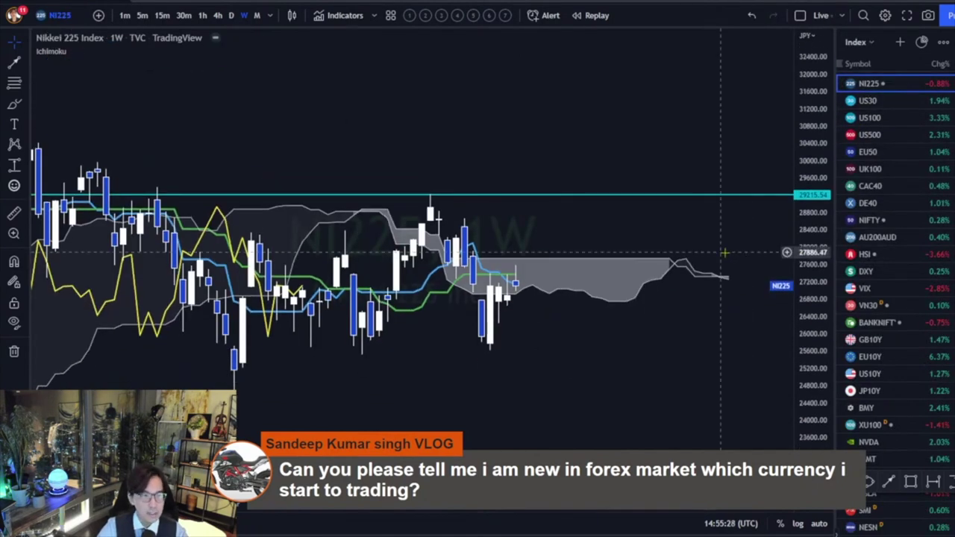
left_click_drag(819, 305, 819, 201)
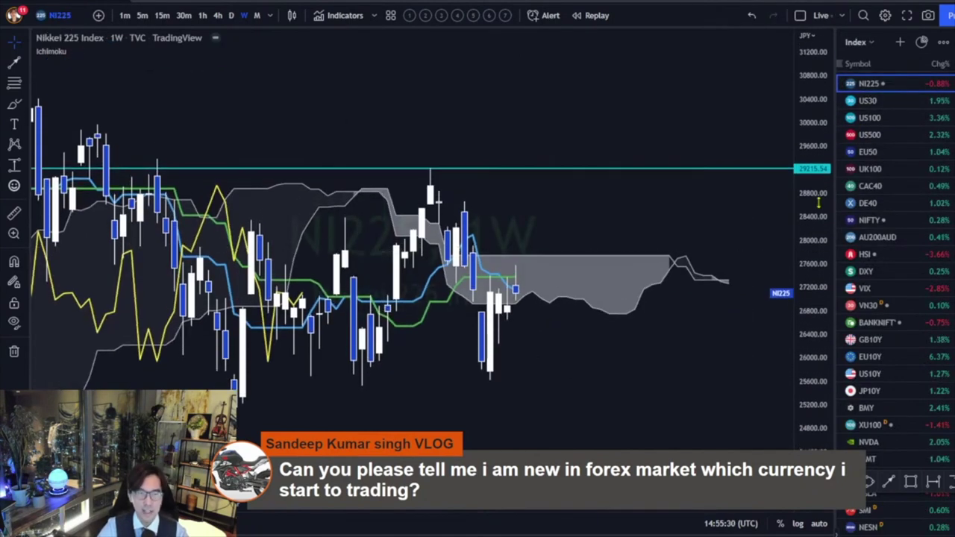
left_click_drag(669, 245, 677, 205)
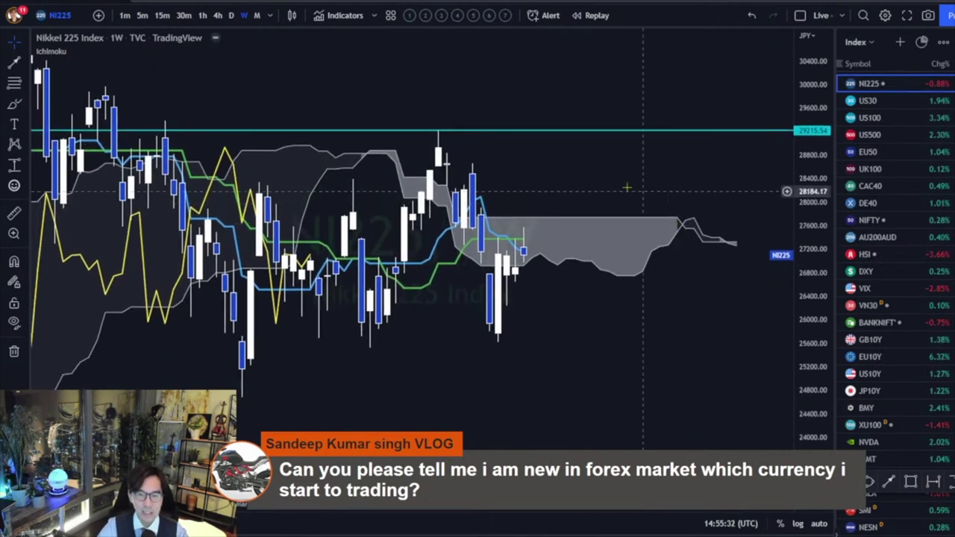
Step: Open the US30 weekly chart and review price against the falling yellow trendline, the cloud and the horizontal line
left_click(901, 104)
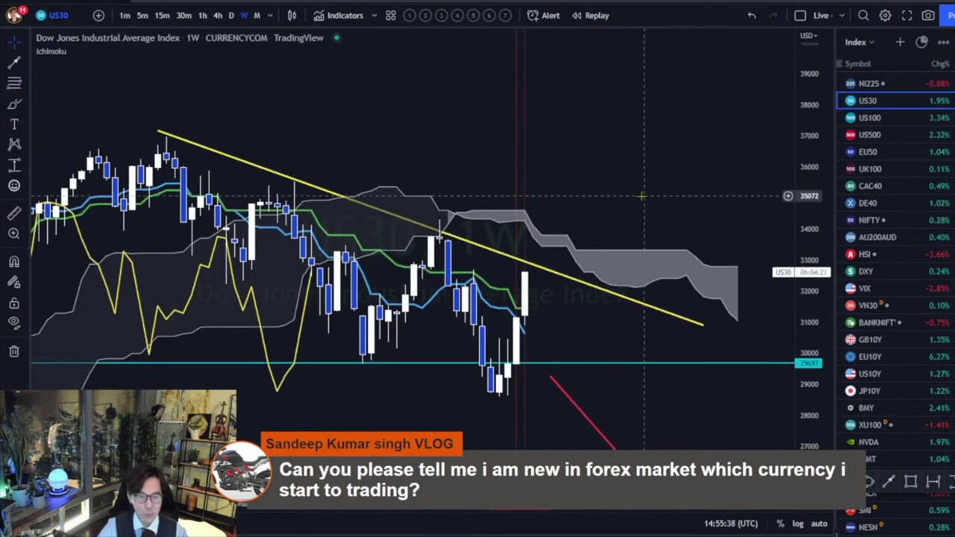
left_click_drag(636, 194, 627, 186)
left_click_drag(574, 165, 587, 188)
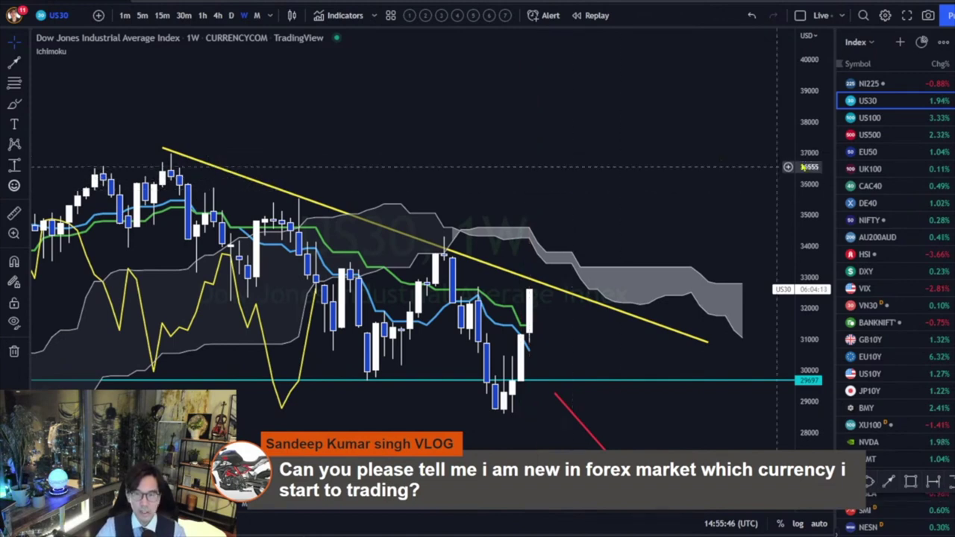
Step: Compare the weekly charts of US100, US500 and US30, finishing on US500 with its lower horizontal line at 3213.7 in view
left_click(868, 129)
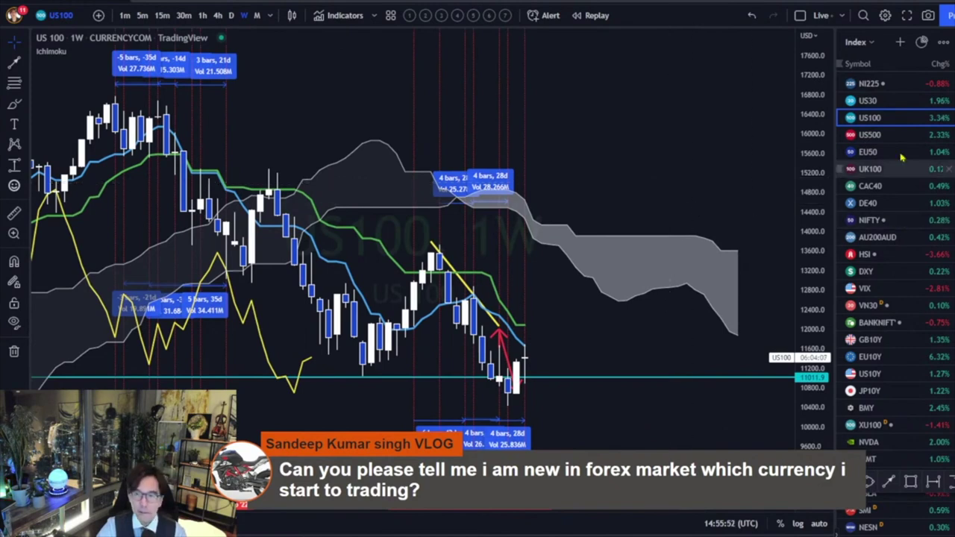
left_click(870, 134)
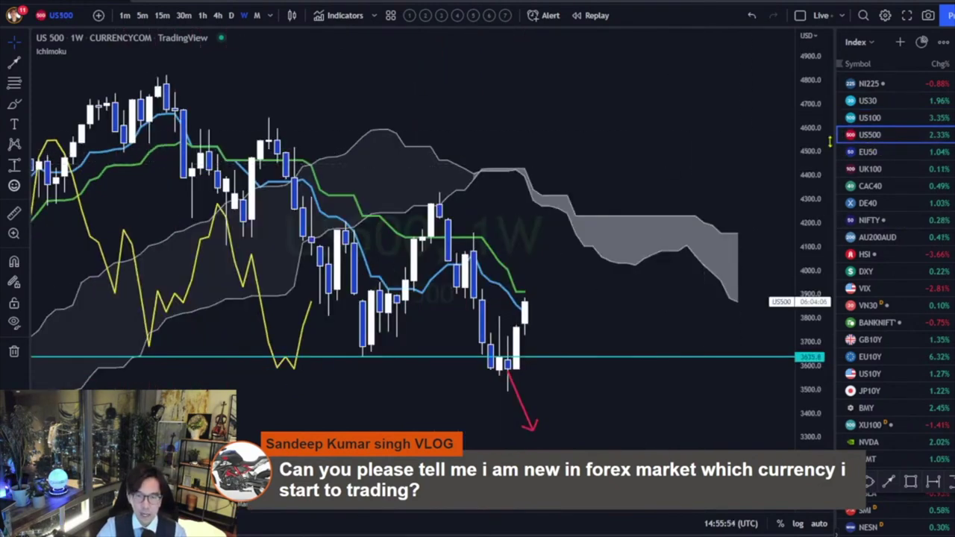
left_click(869, 101)
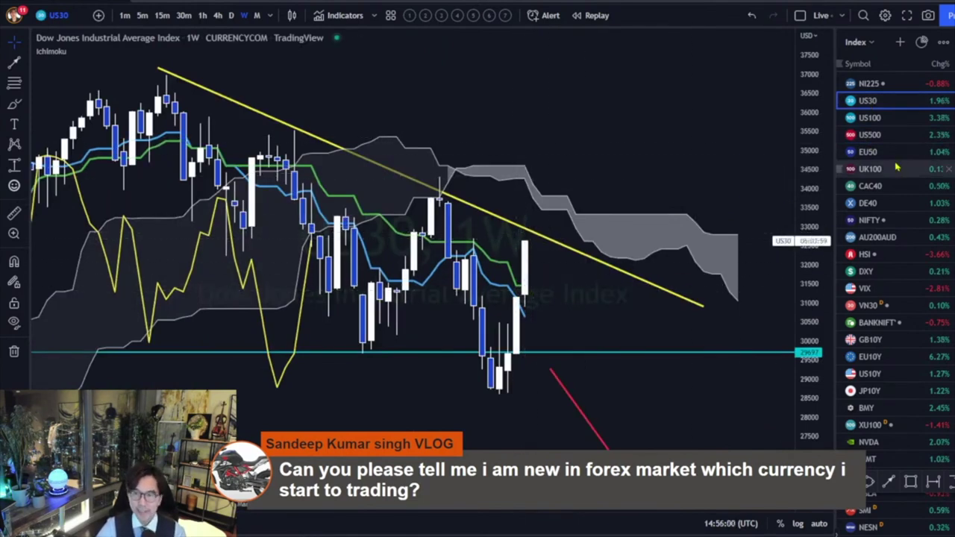
left_click(846, 135)
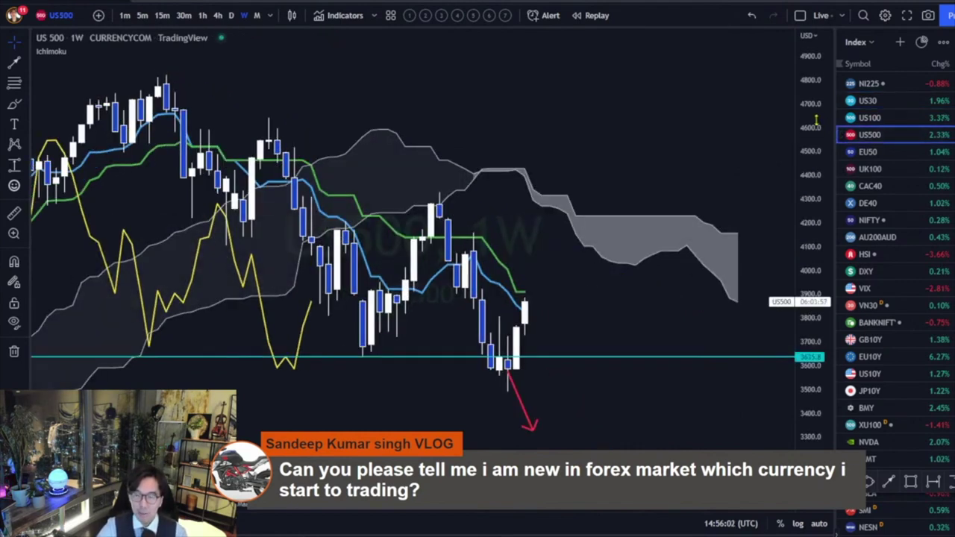
left_click_drag(817, 120, 815, 142)
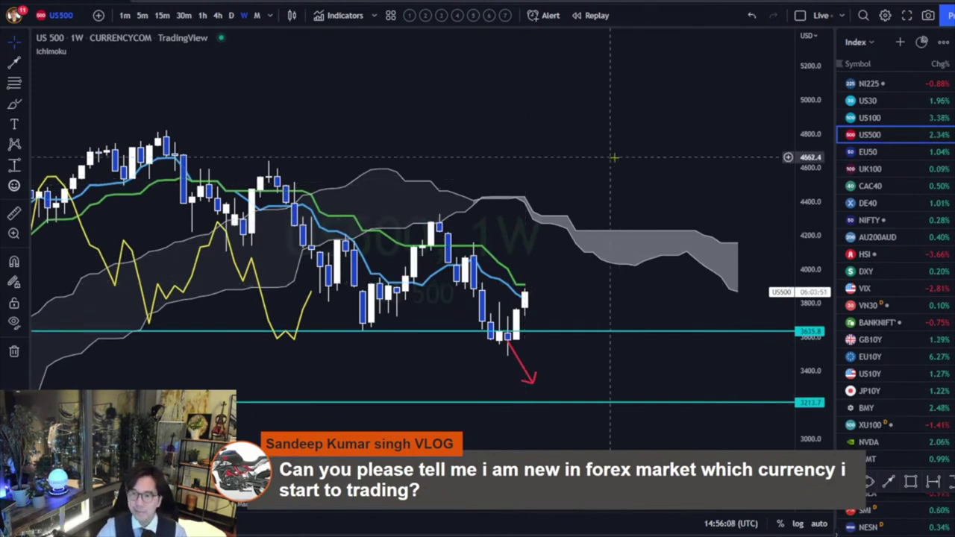
Step: Open the EU50 weekly chart and review the rising red arrow toward the cloud and the lower horizontal line
left_click(851, 155)
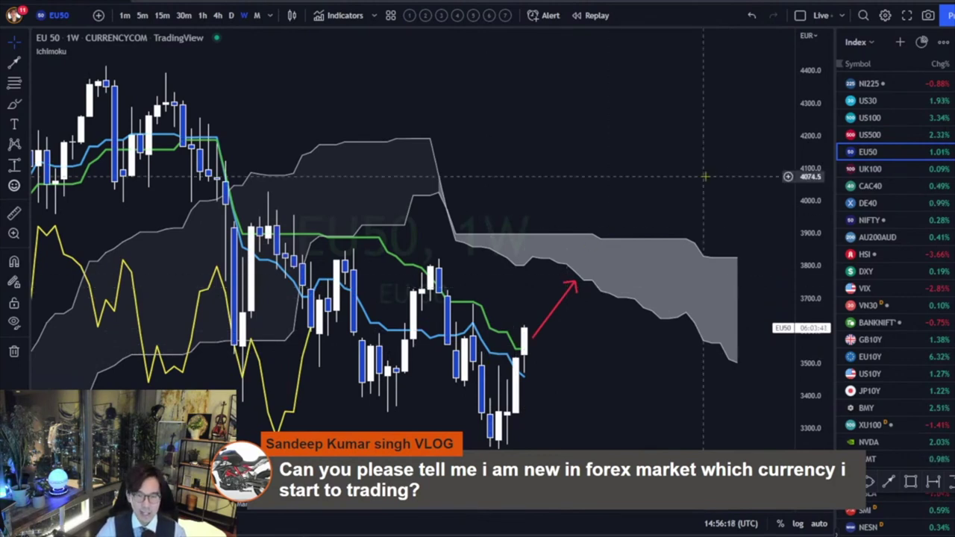
left_click_drag(799, 99, 795, 186)
left_click_drag(675, 155, 669, 79)
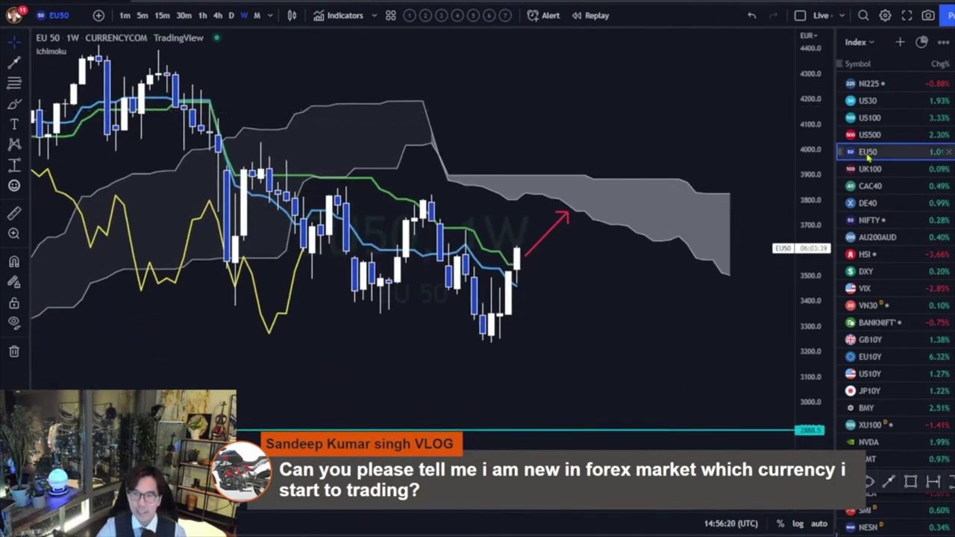
Step: Open the UK100 weekly chart and review the converging yellow trendlines, the falling red arrow and the two horizontal lines
left_click(884, 169)
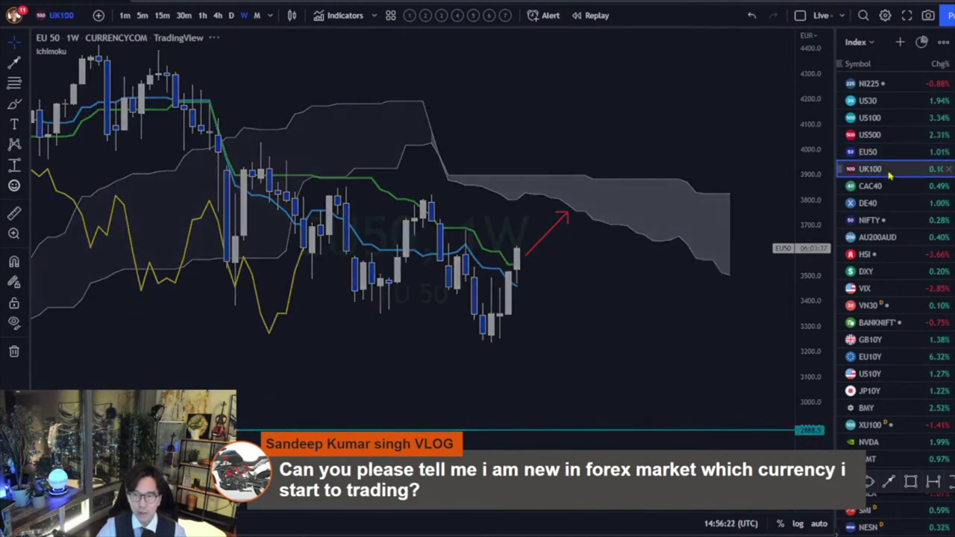
left_click_drag(806, 120, 808, 341)
left_click_drag(624, 314, 633, 282)
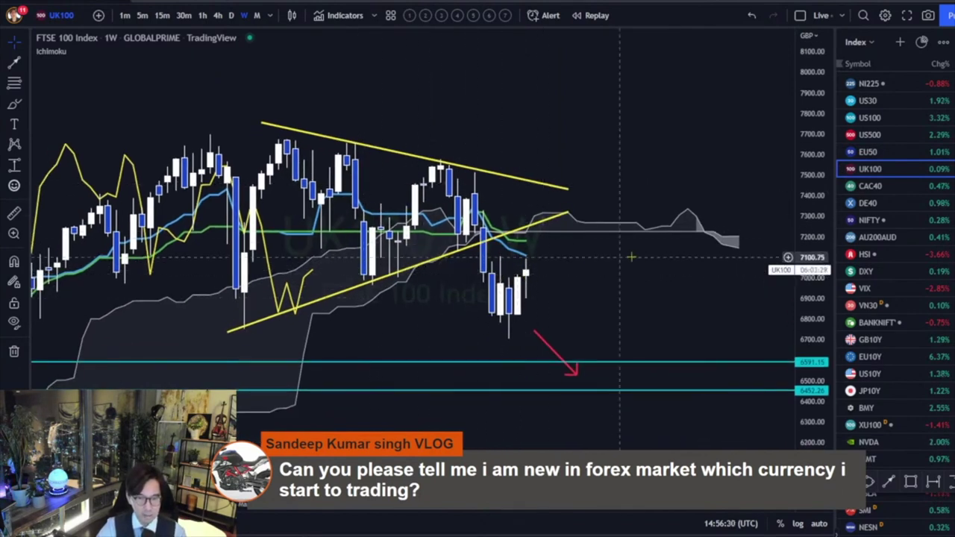
Step: Review the CAC40 and DE40 weekly charts, checking price against the yellow trendlines, the Ichimoku lines and the horizontal levels
left_click(944, 186)
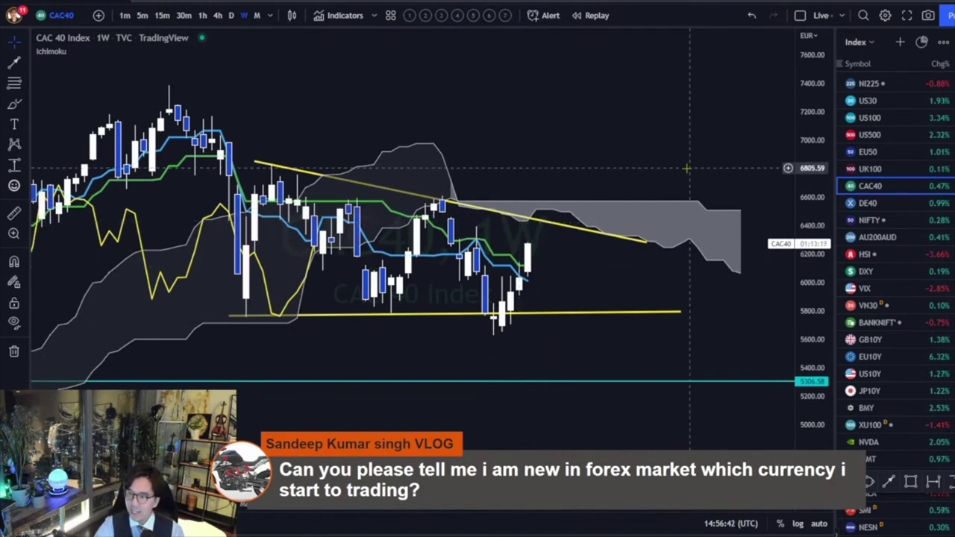
left_click(873, 204)
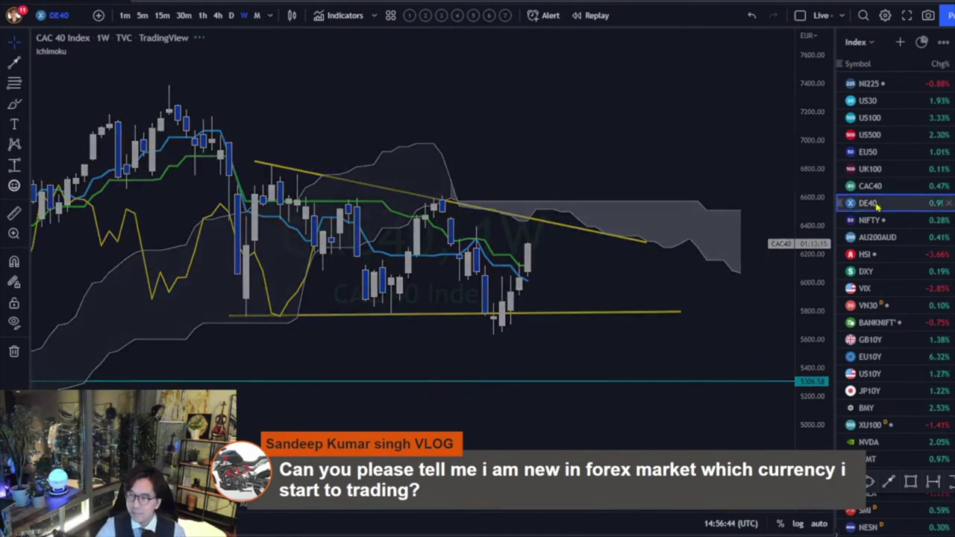
left_click_drag(823, 128, 823, 275)
left_click_drag(667, 208, 679, 177)
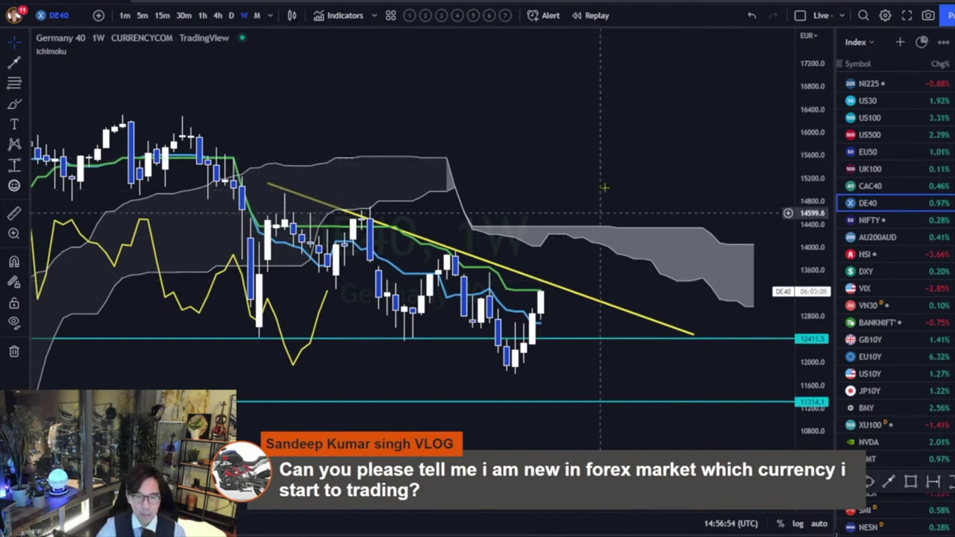
left_click_drag(600, 213, 589, 181)
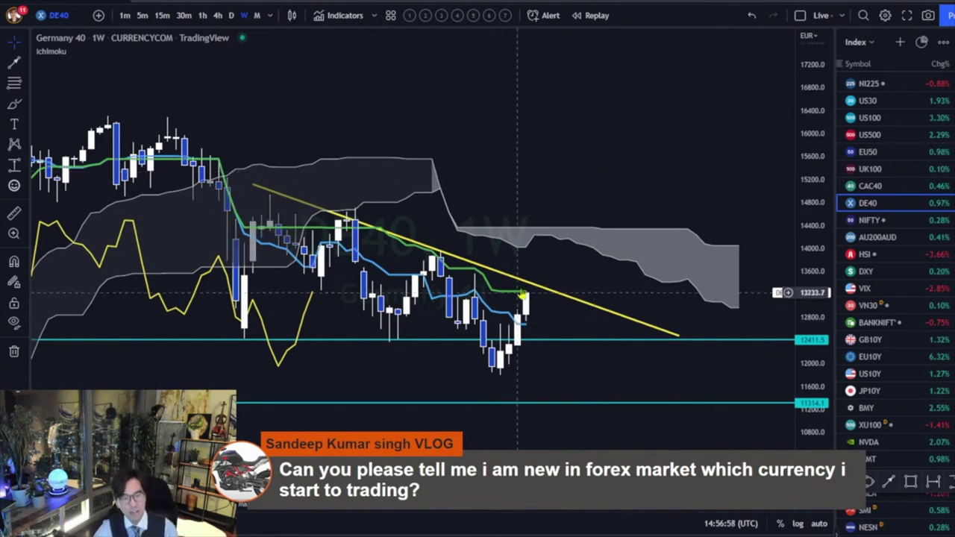
Step: Open the NIFTY index chart and switch it to the daily timeframe, fitting the recent candles and horizontal lines in view
left_click(891, 226)
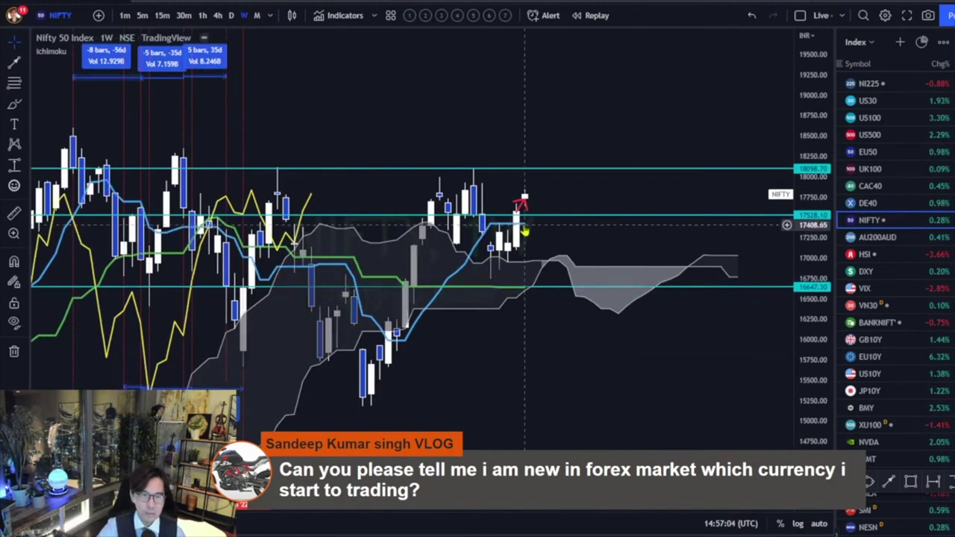
left_click(231, 16)
left_click_drag(823, 439, 800, 153)
left_click_drag(688, 226, 661, 368)
left_click_drag(820, 165, 818, 308)
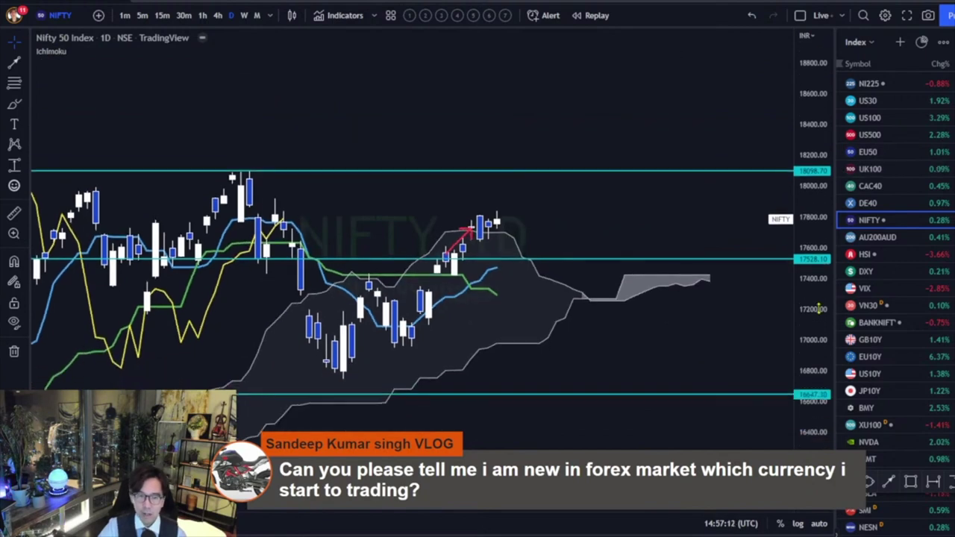
Step: Examine NIFTY's latest daily candles against the cloud's upper edge and the horizontal lines at 17528.10 and 18098.70
left_click_drag(639, 241, 645, 252)
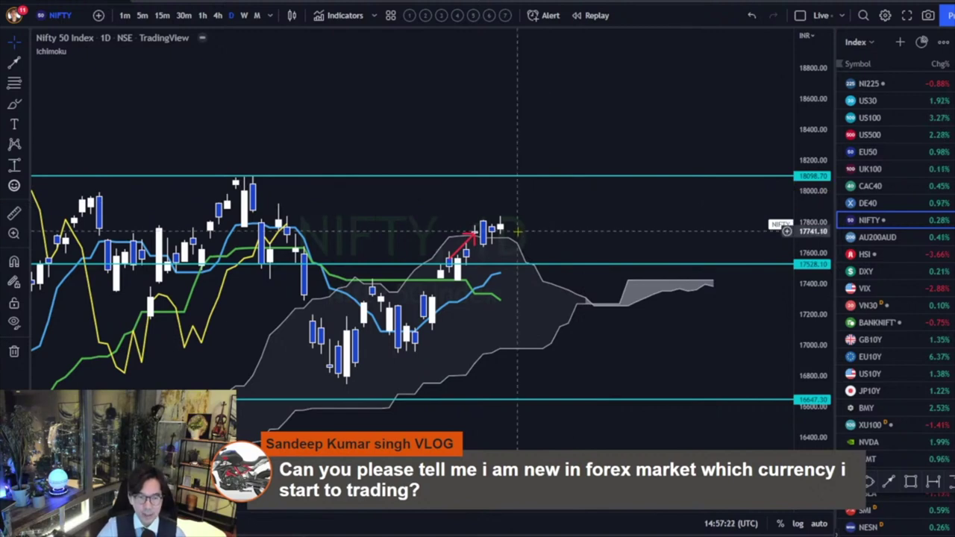
left_click_drag(802, 341, 792, 246)
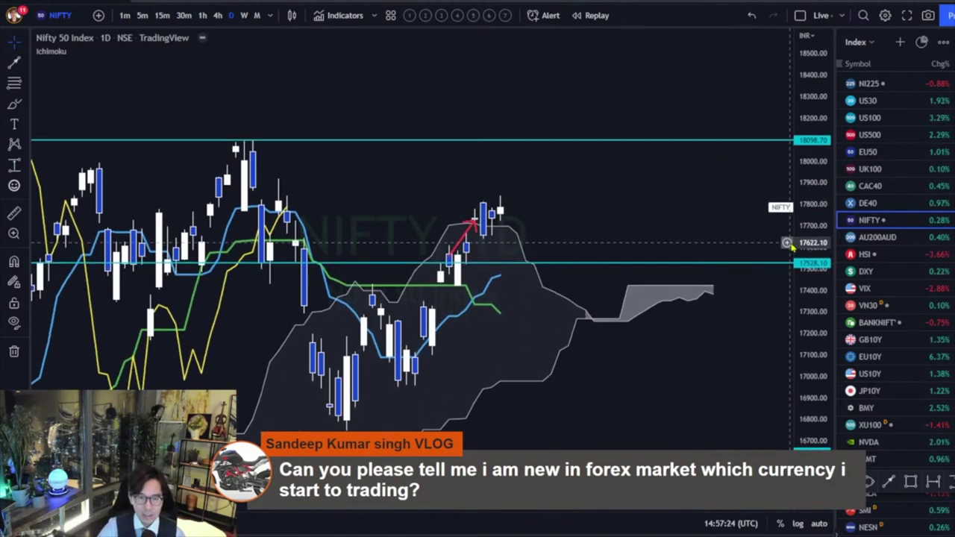
left_click_drag(607, 239, 616, 262)
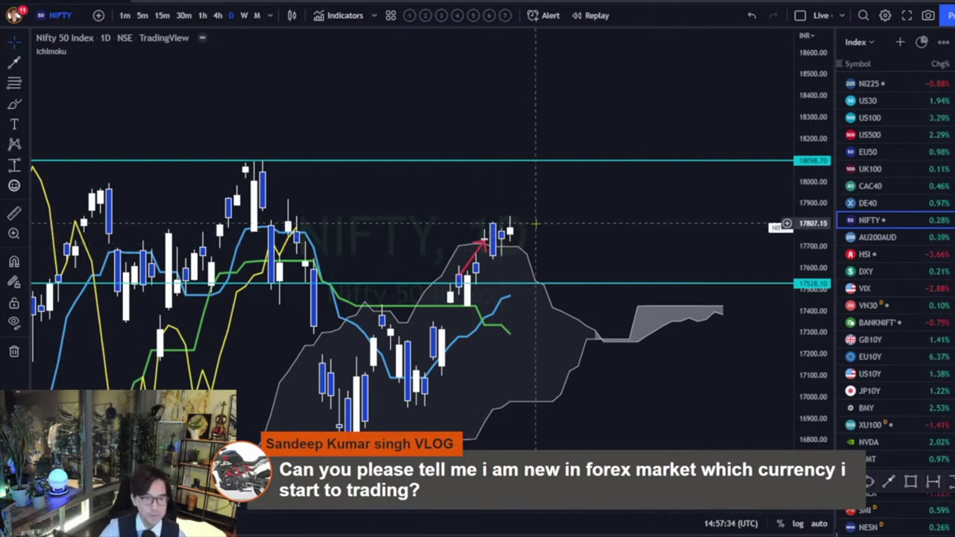
left_click_drag(644, 246, 624, 244)
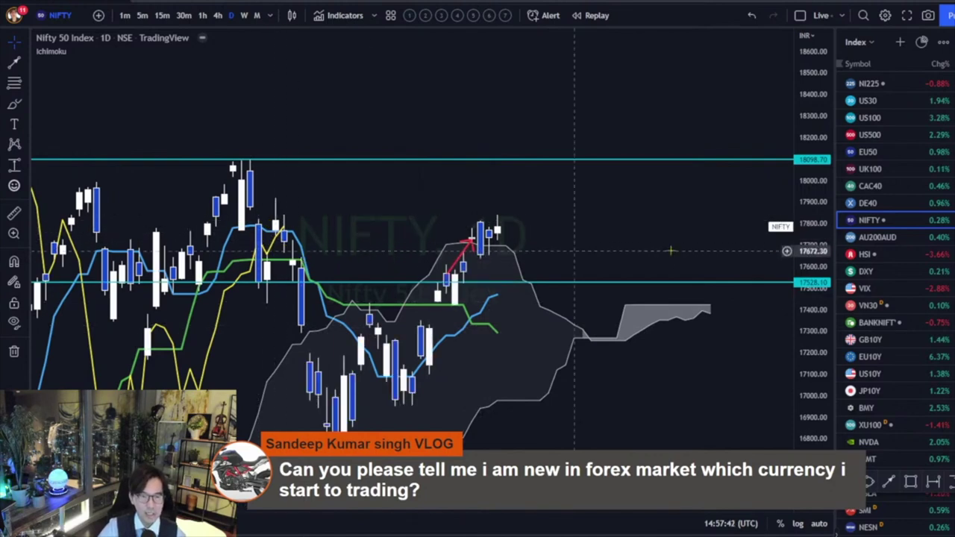
left_click_drag(584, 232, 593, 238)
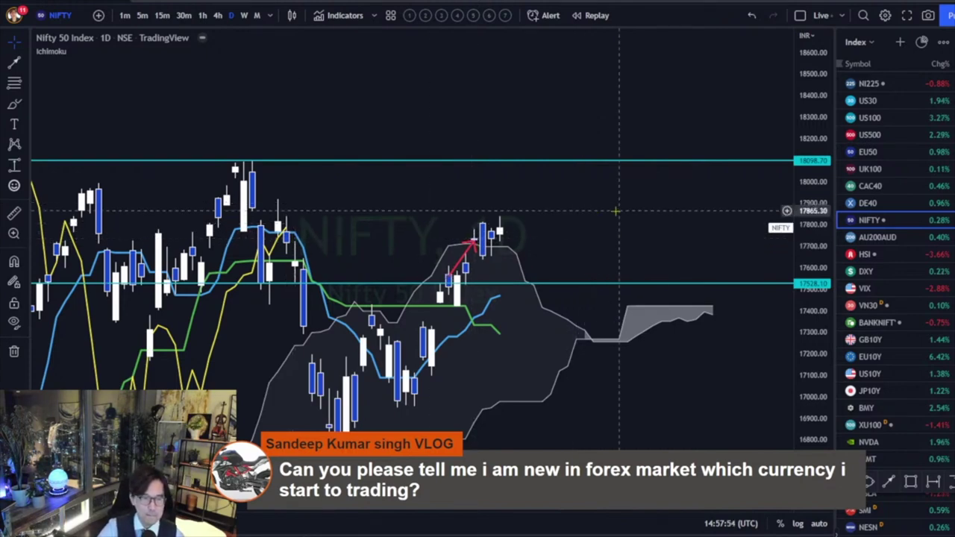
left_click_drag(447, 221, 461, 220)
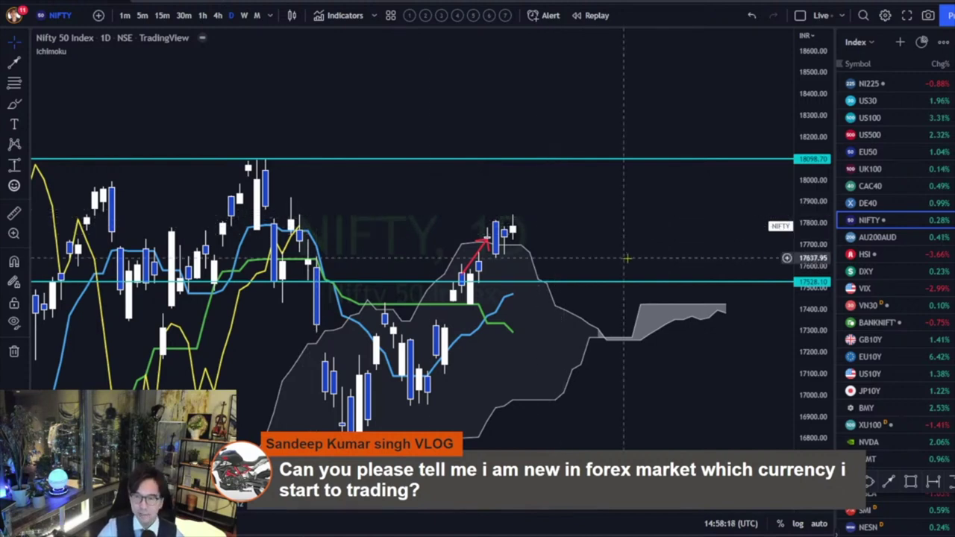
left_click_drag(619, 257, 605, 250)
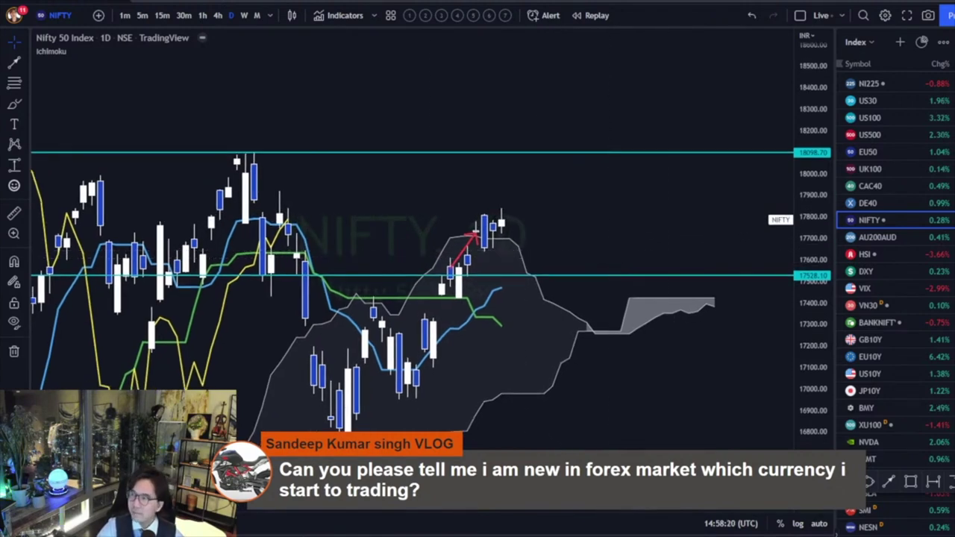